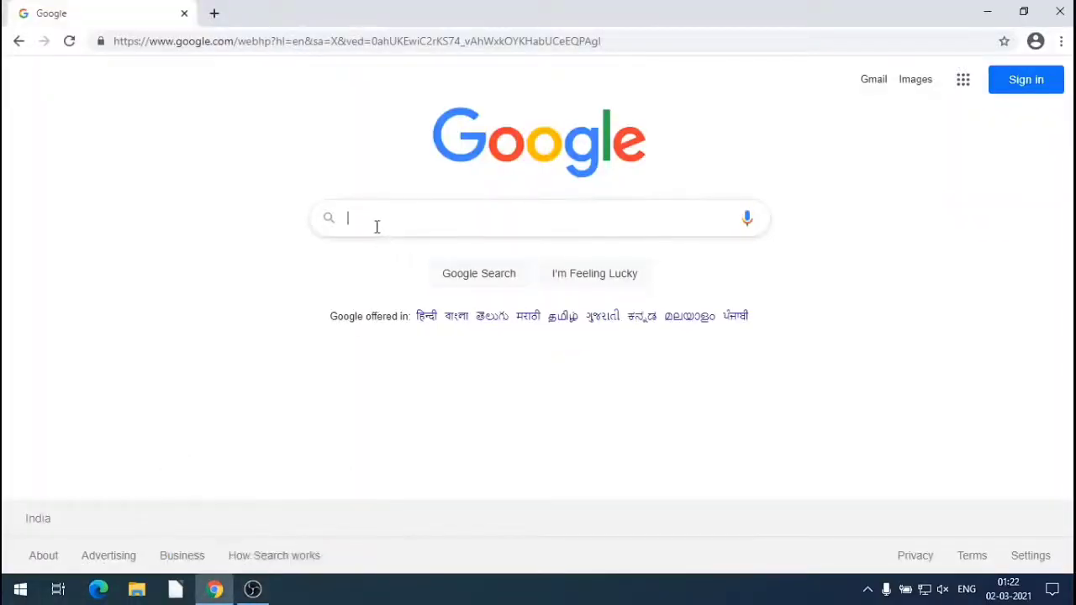
# Search Google for 'tinkercad' by pasting the term and picking the first suggestion.
pyautogui.write('t')
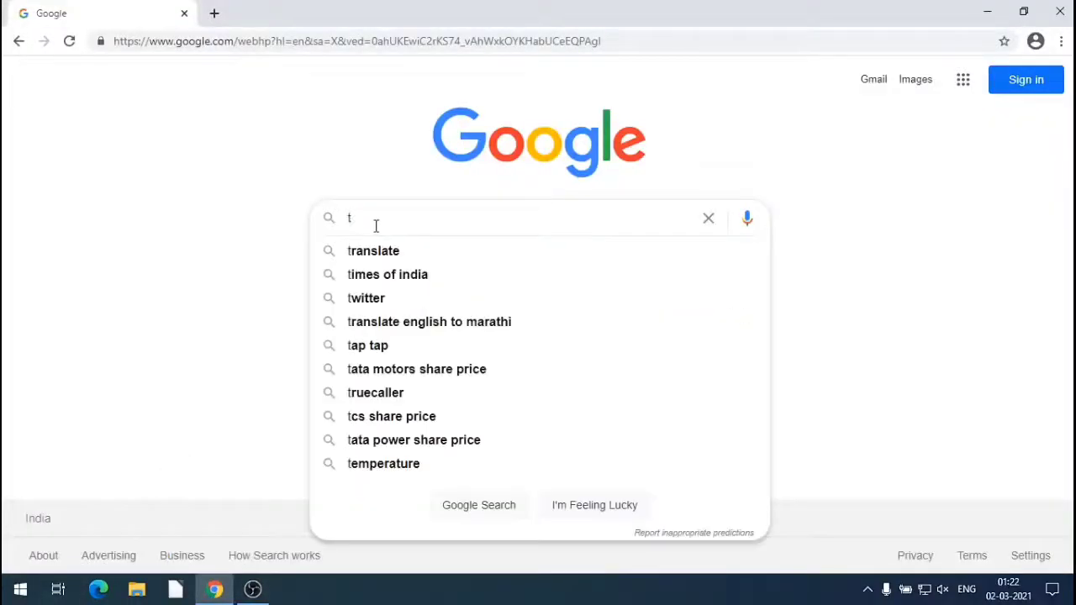
pyautogui.press('BackSpace')
pyautogui.rightClick(376, 228)
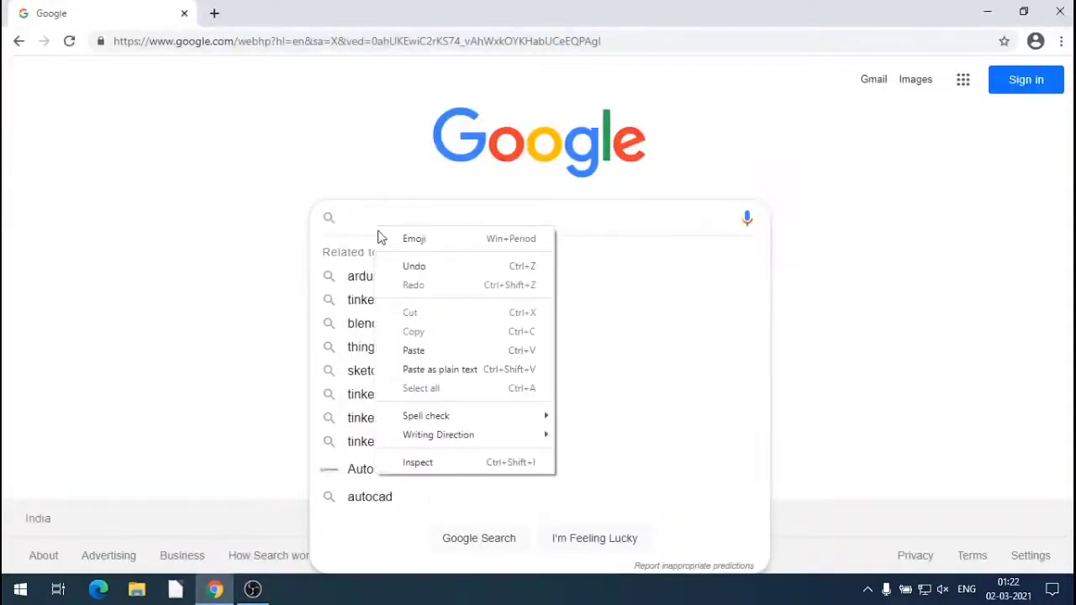
pyautogui.click(412, 350)
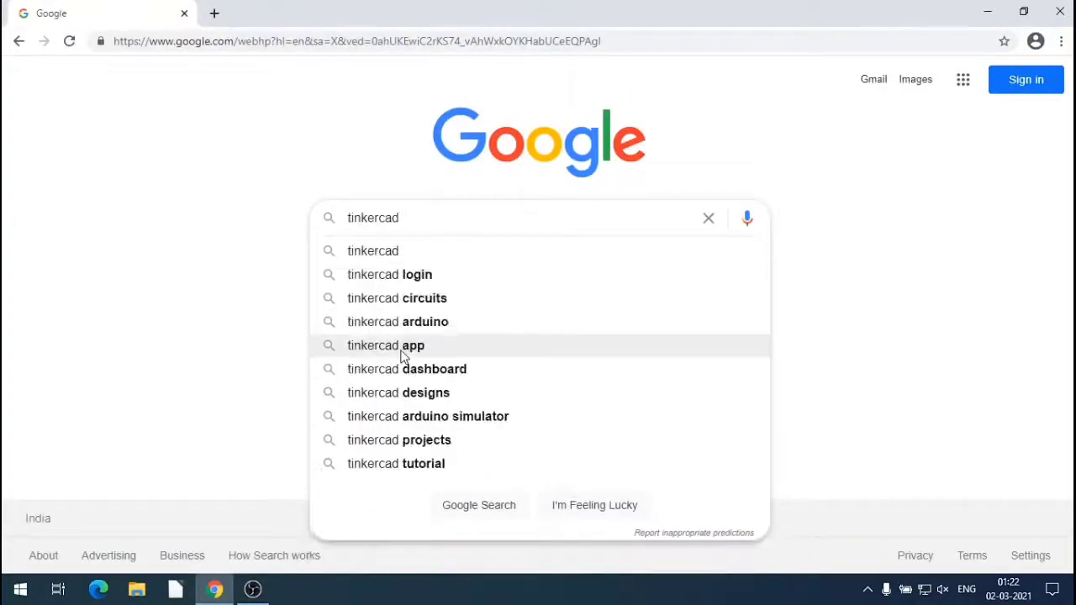
pyautogui.click(391, 259)
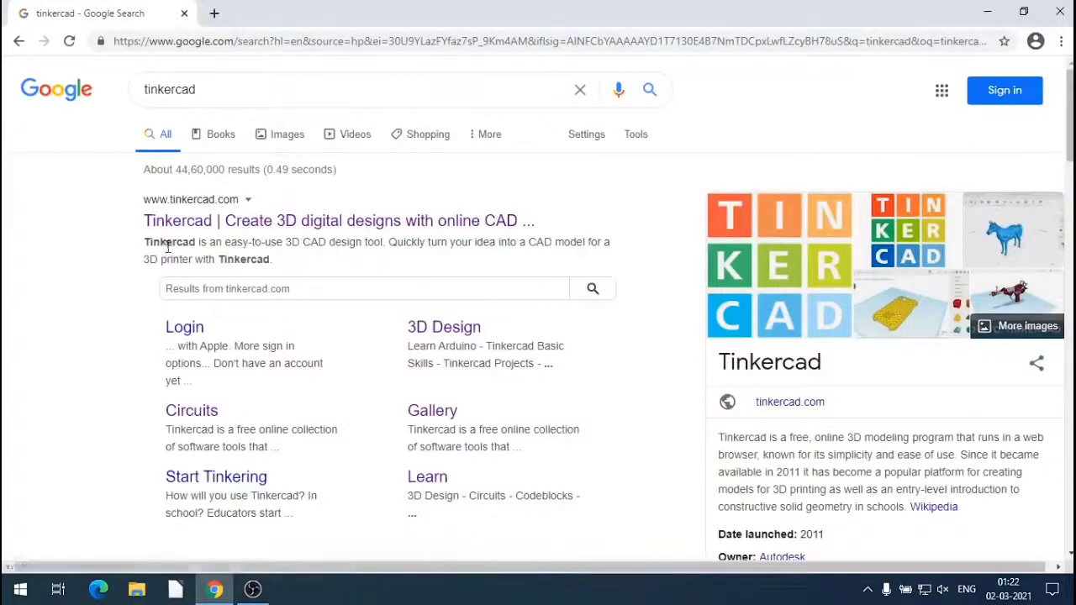
# Open tinkercad.com and search your dashboard designs for 'Arduino'.
pyautogui.click(155, 228)
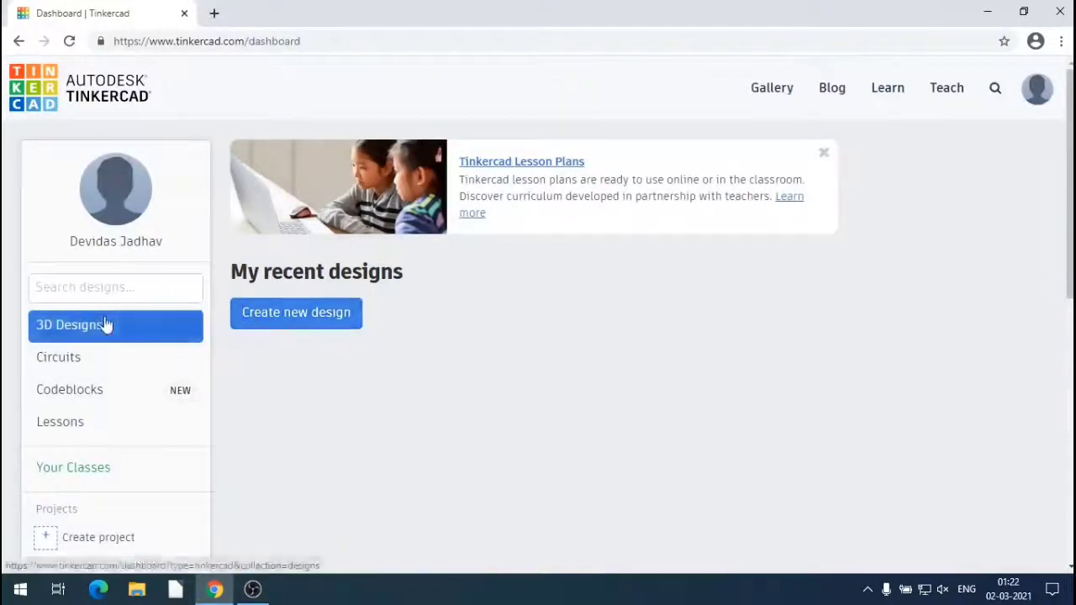
pyautogui.click(93, 284)
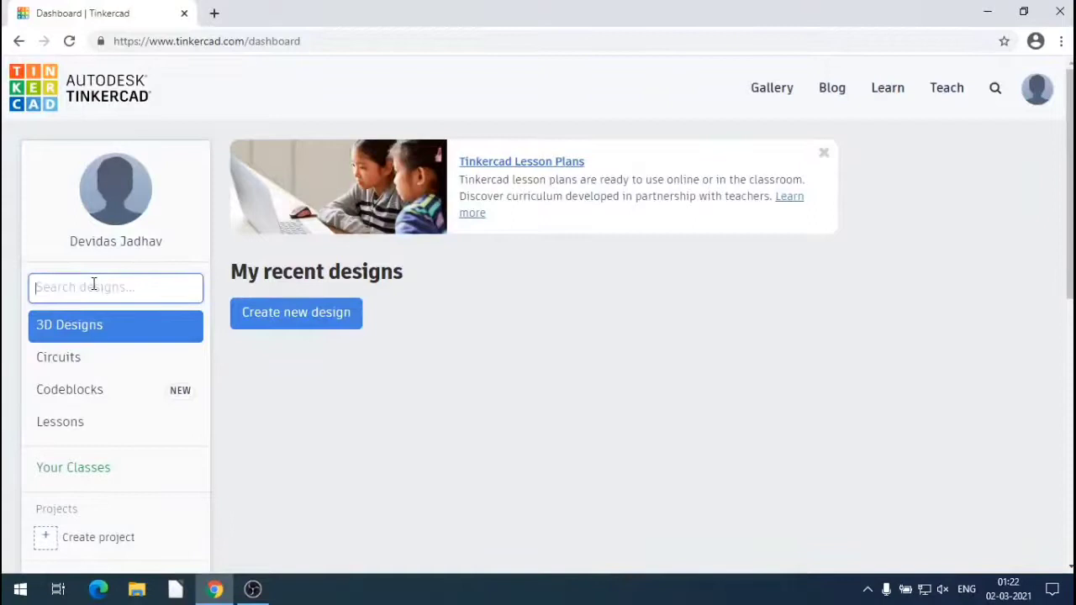
pyautogui.write('Arduino')
pyautogui.press('Return')
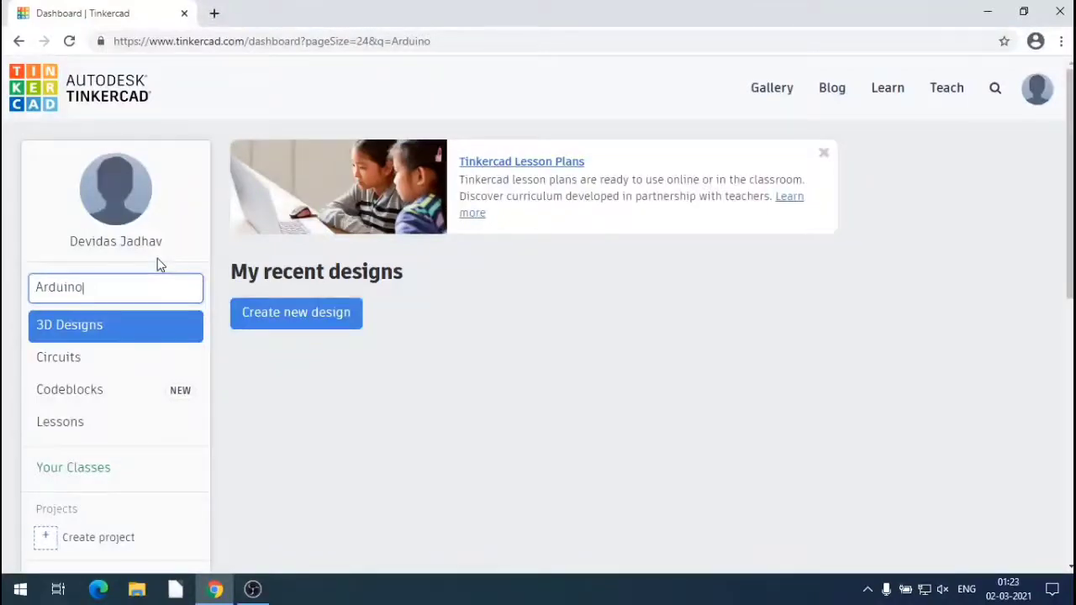
pyautogui.scroll(-2, 468, 384)
pyautogui.scroll(-6, 468, 384)
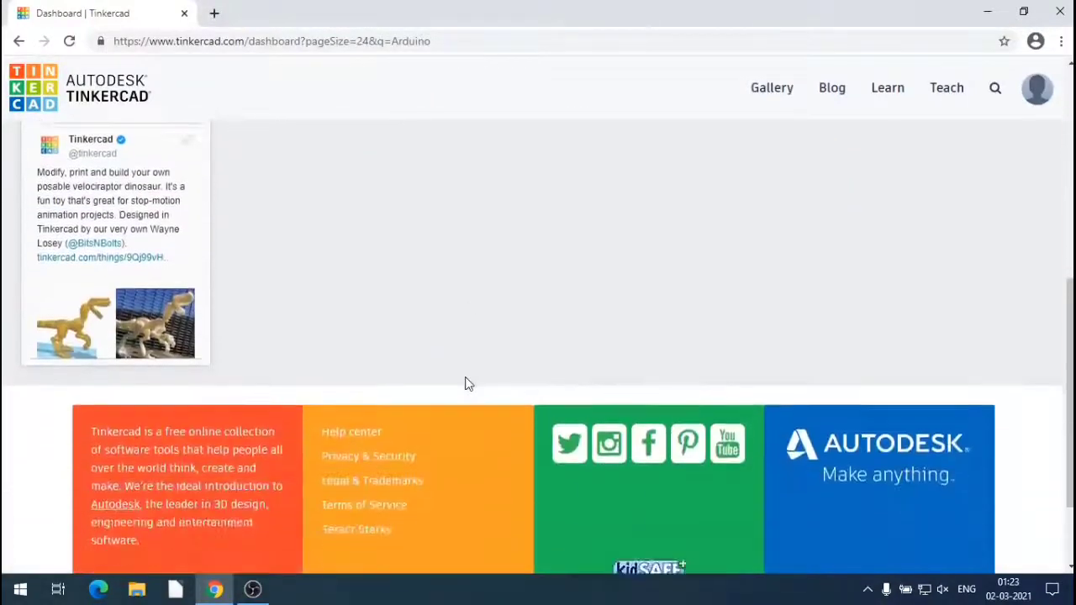
pyautogui.scroll(10, 465, 384)
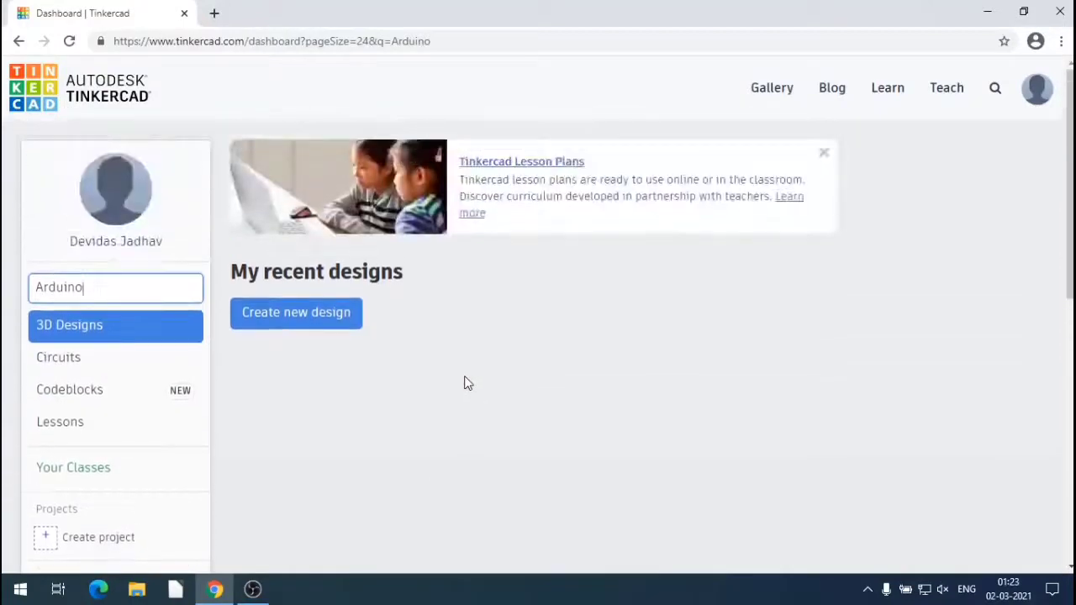
# Go to Circuits and launch the Start Simulating lesson with Try Circuits.
pyautogui.click(96, 373)
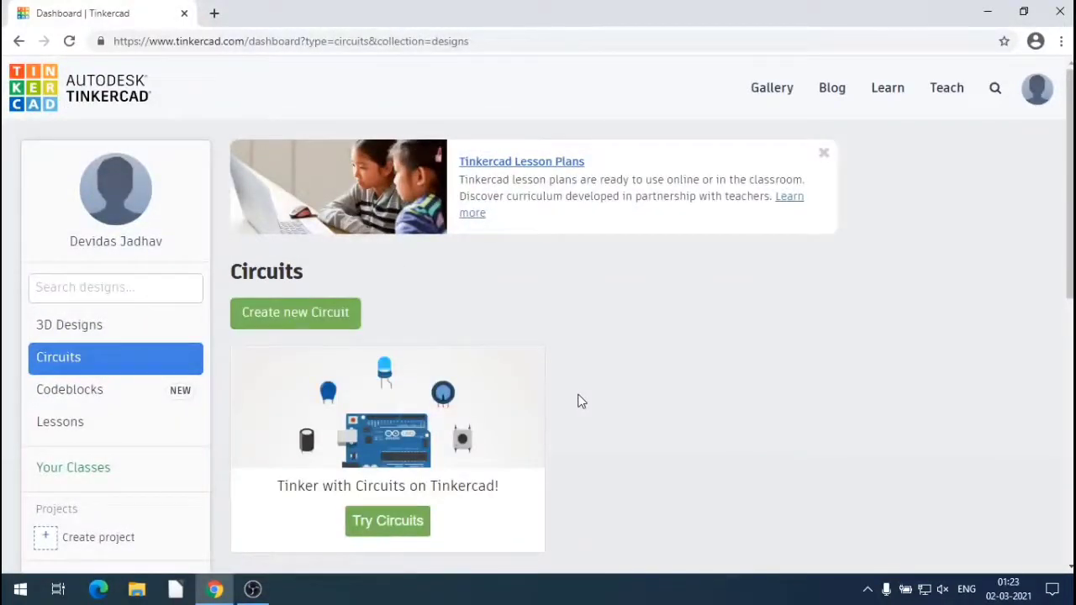
pyautogui.scroll(-2, 577, 400)
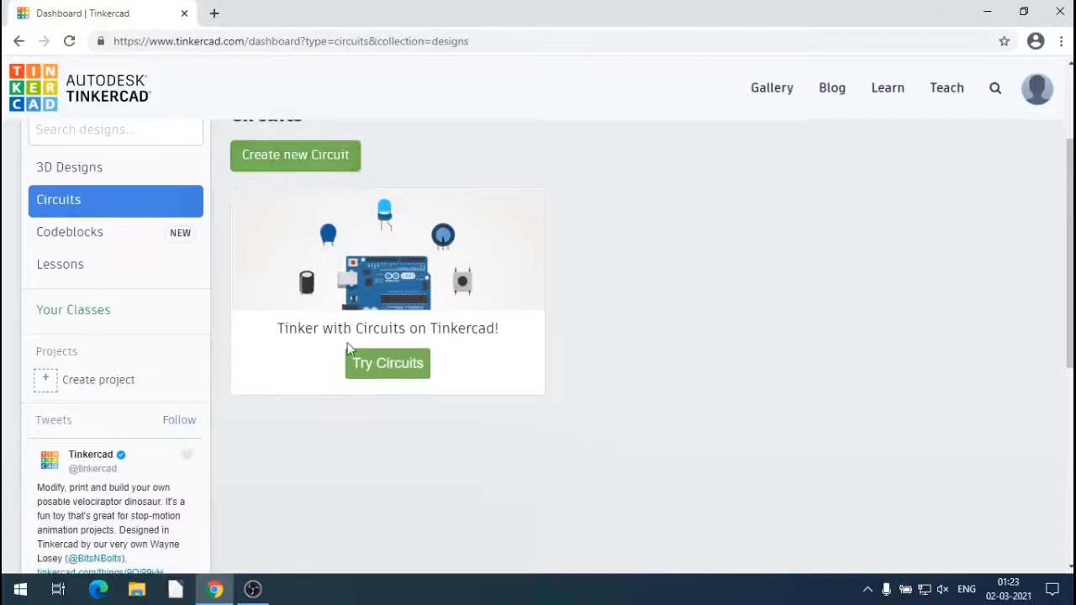
pyautogui.click(392, 371)
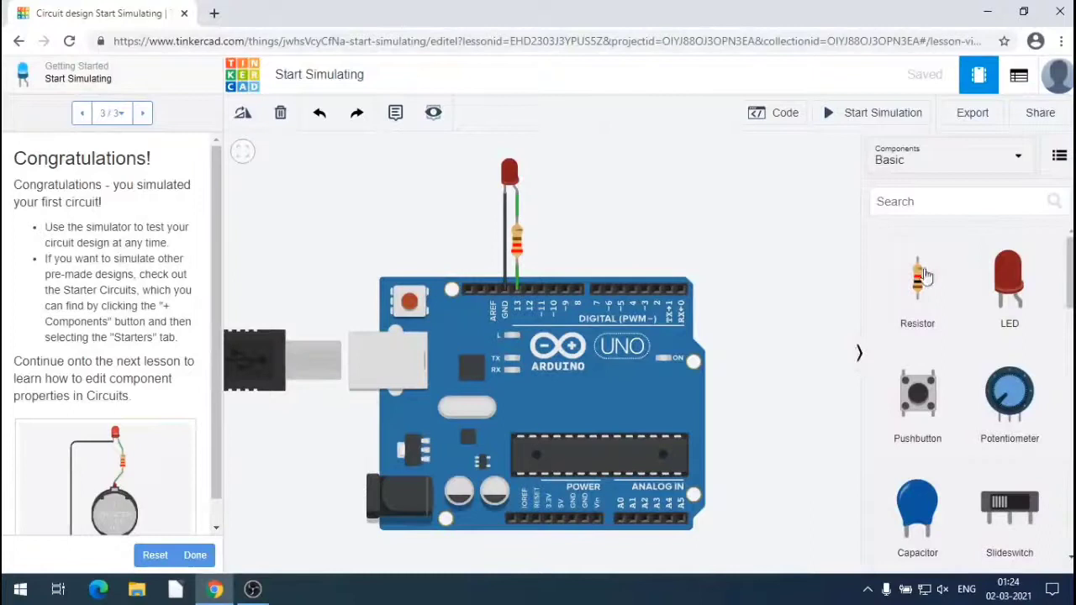
# Switch the Basic components panel to list view so Resistor, LED, Pushbutton and other parts show descriptions.
pyautogui.scroll(-7, 926, 311)
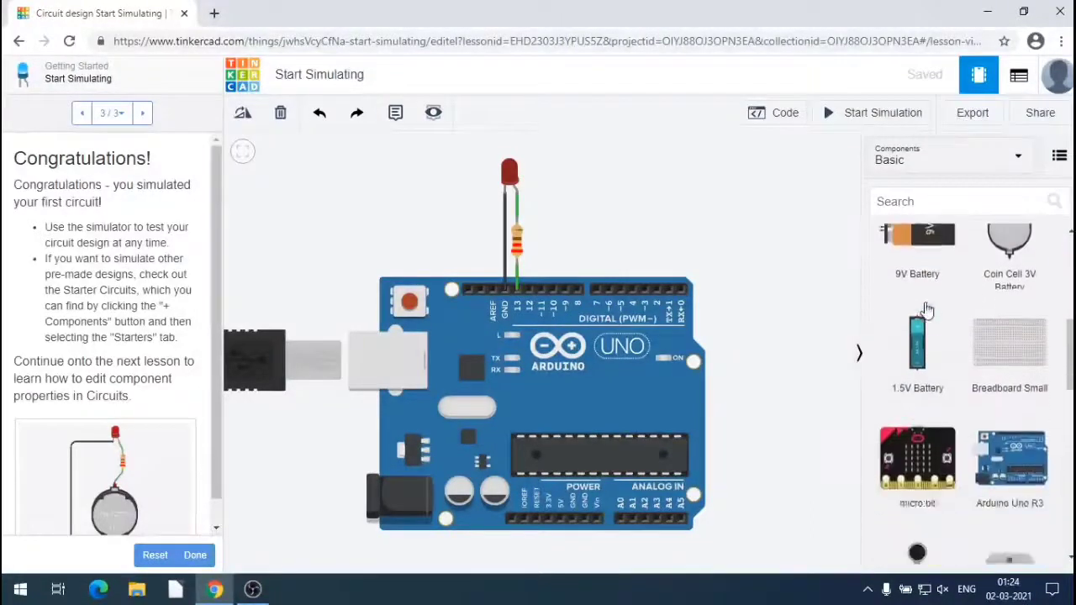
pyautogui.scroll(-7, 926, 311)
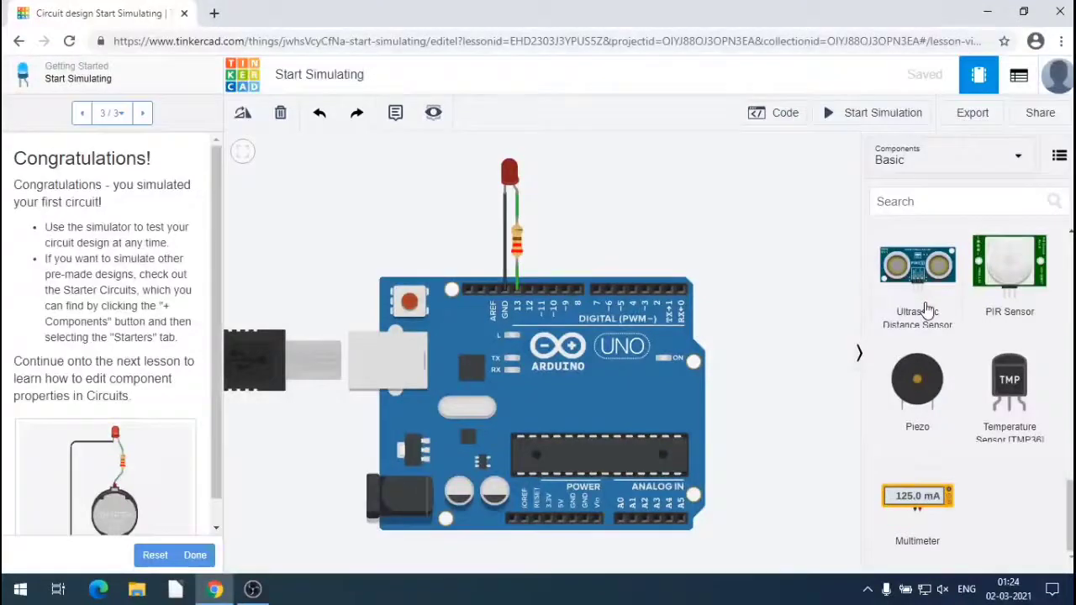
pyautogui.scroll(1, 926, 311)
pyautogui.scroll(1, 926, 311)
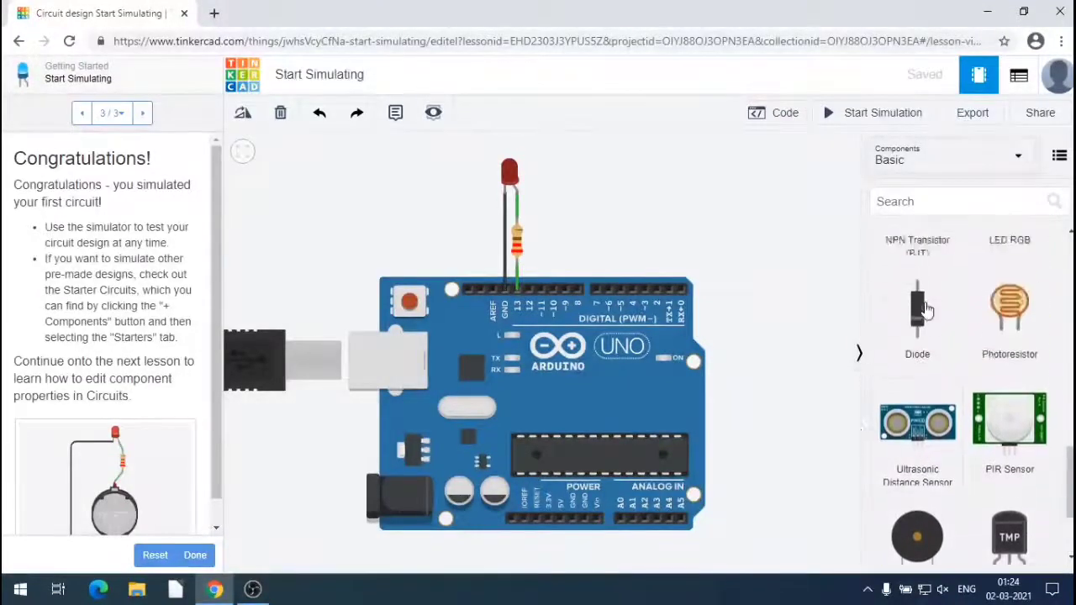
pyautogui.scroll(1, 926, 311)
pyautogui.scroll(4, 926, 311)
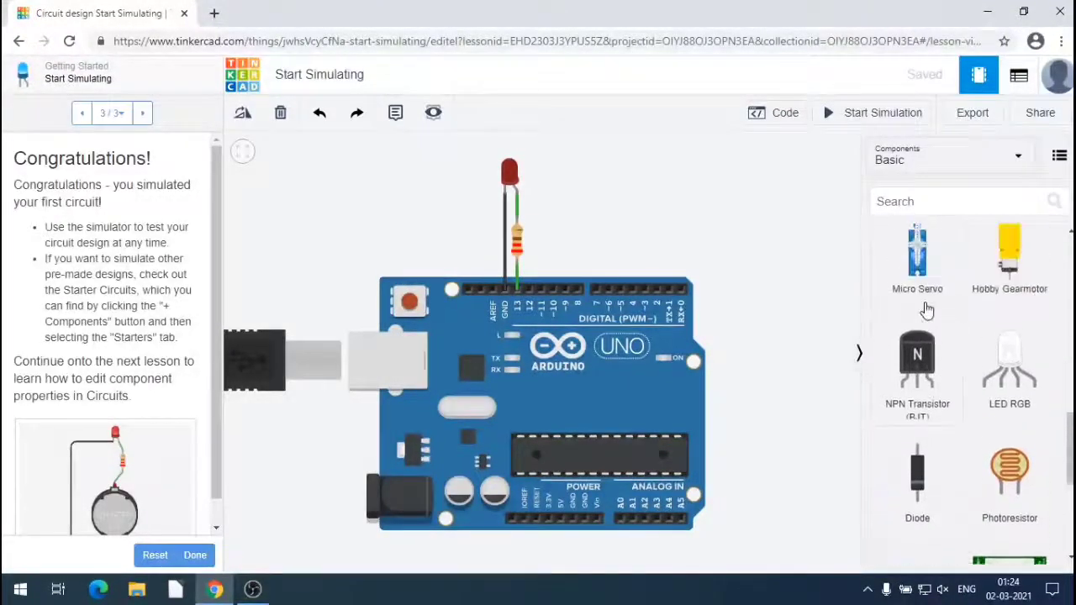
pyautogui.scroll(4, 926, 311)
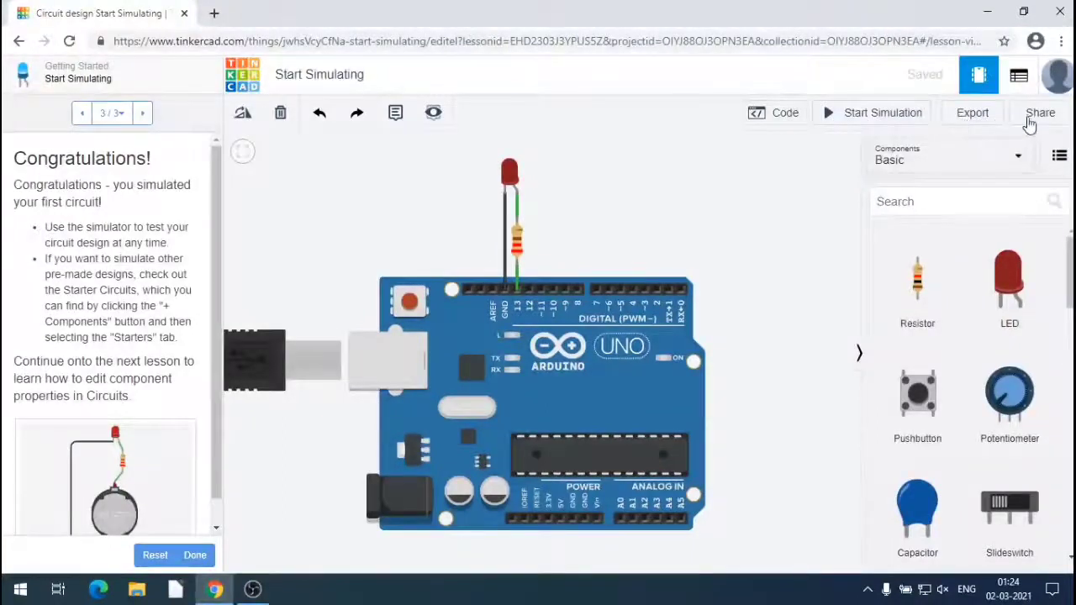
pyautogui.click(1059, 158)
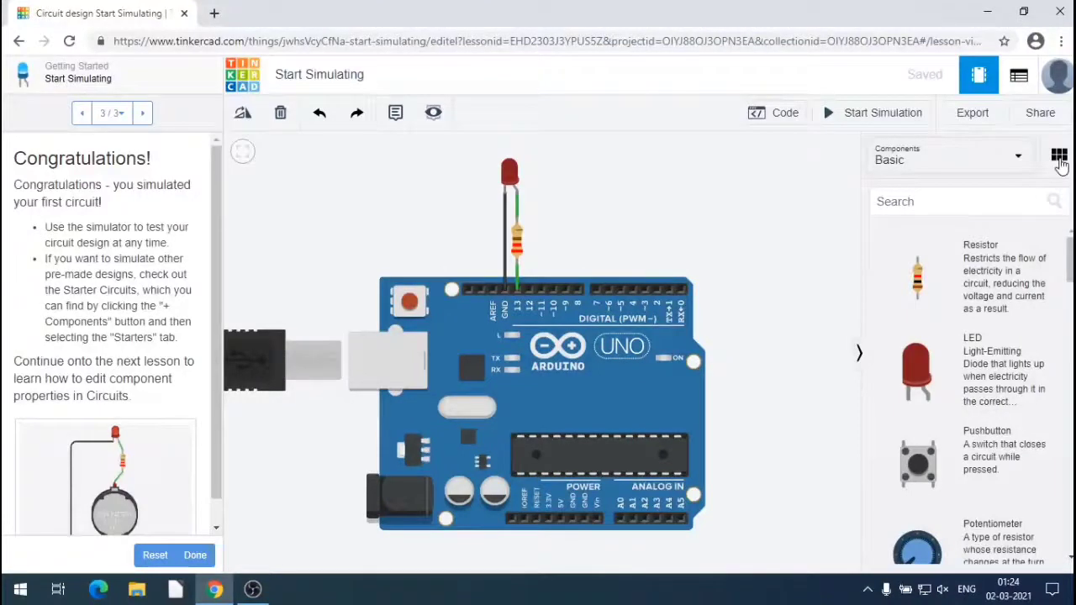
pyautogui.scroll(-10, 944, 374)
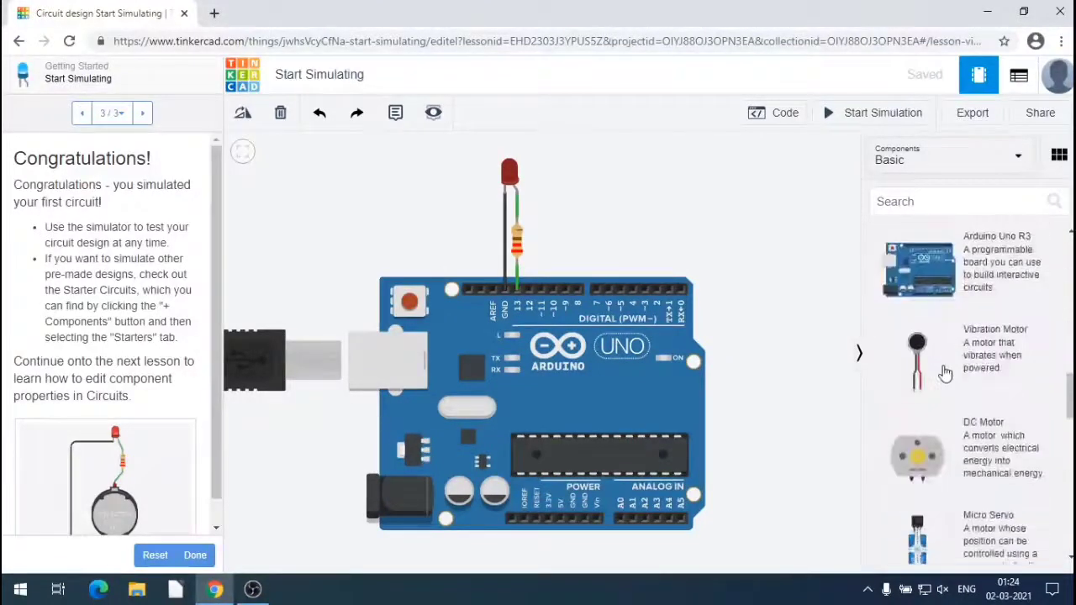
pyautogui.scroll(-15, 945, 373)
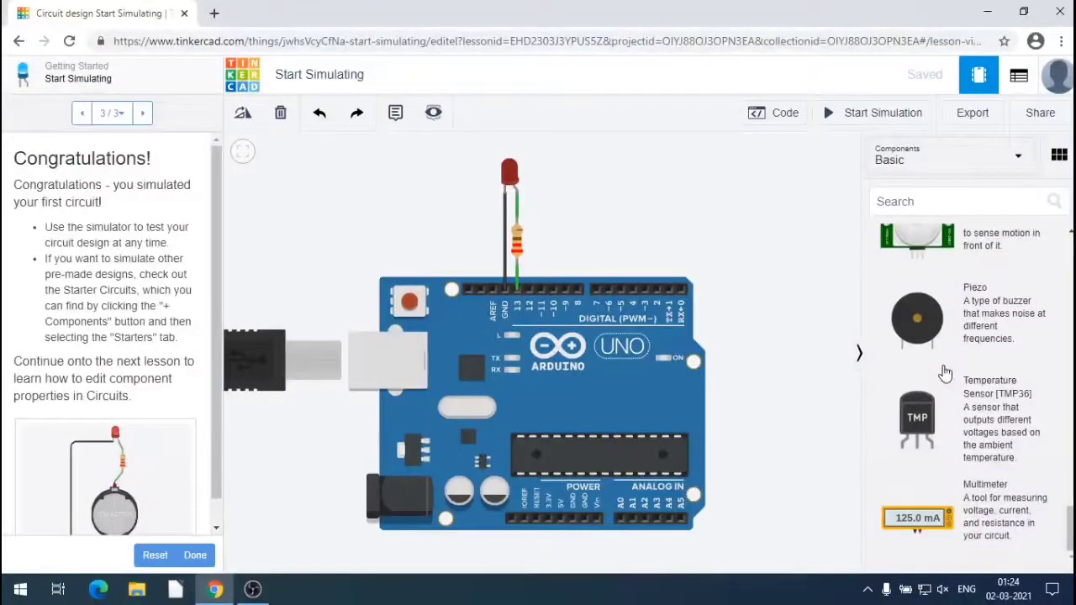
pyautogui.scroll(20, 945, 373)
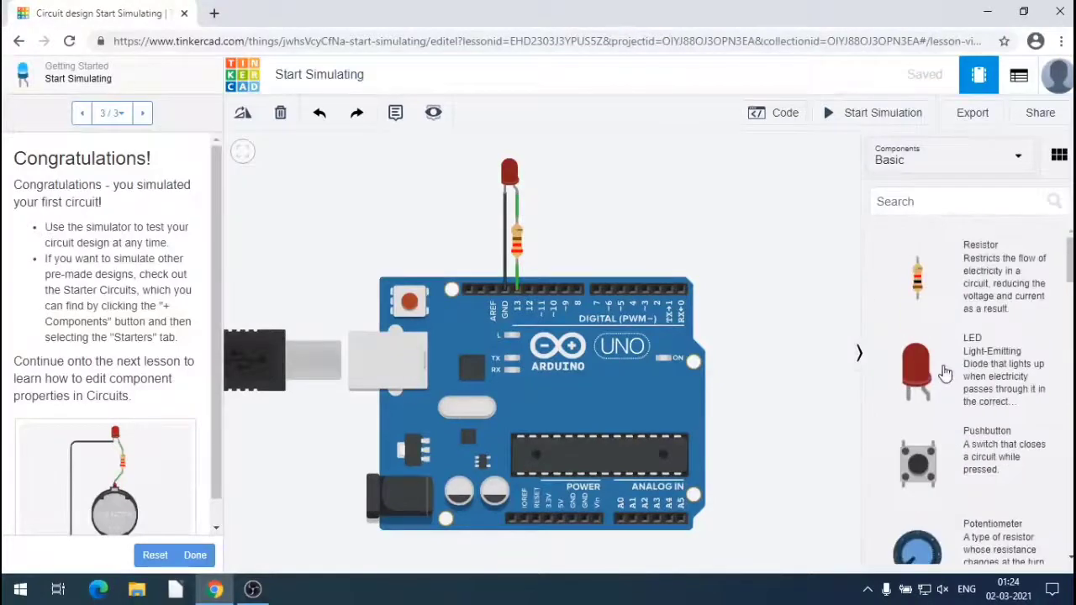
# Return components to compact icon view, zoom in on the Arduino, and hide the circuit notes.
pyautogui.click(1060, 158)
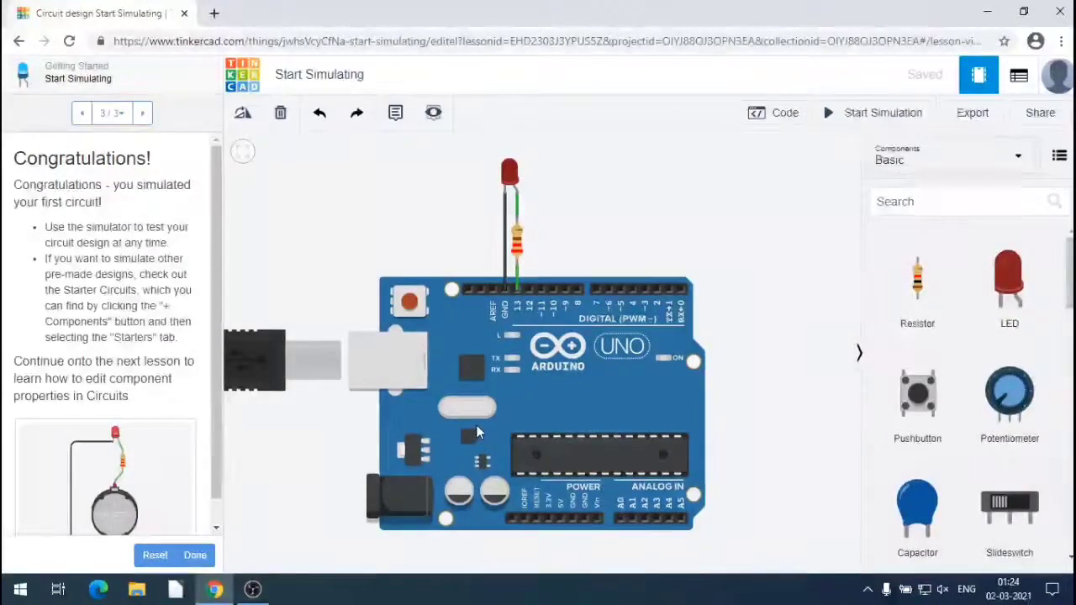
pyautogui.scroll(-5, 476, 425)
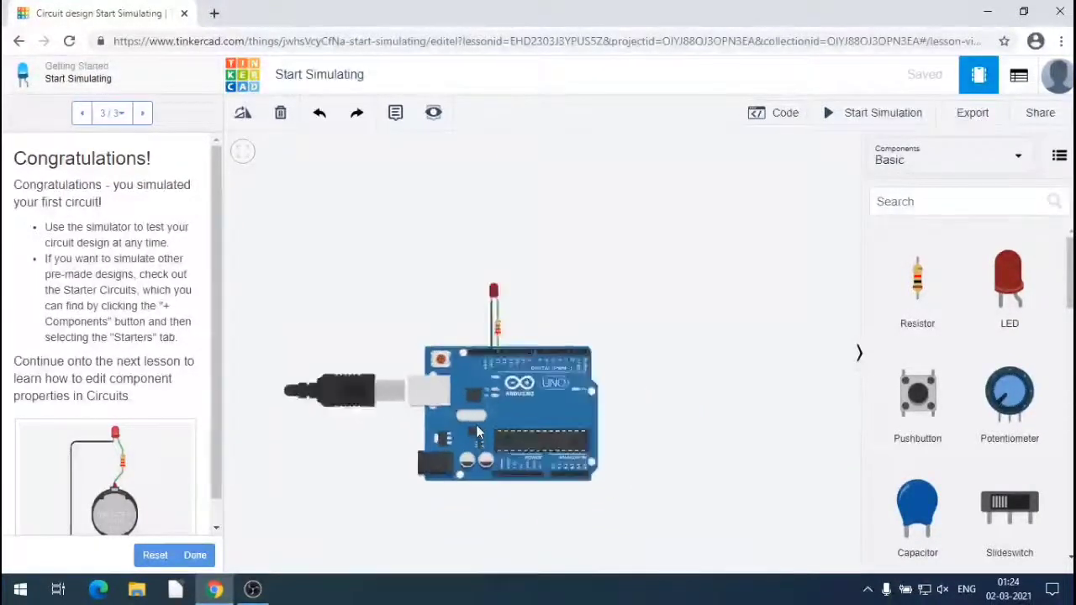
pyautogui.scroll(5, 476, 424)
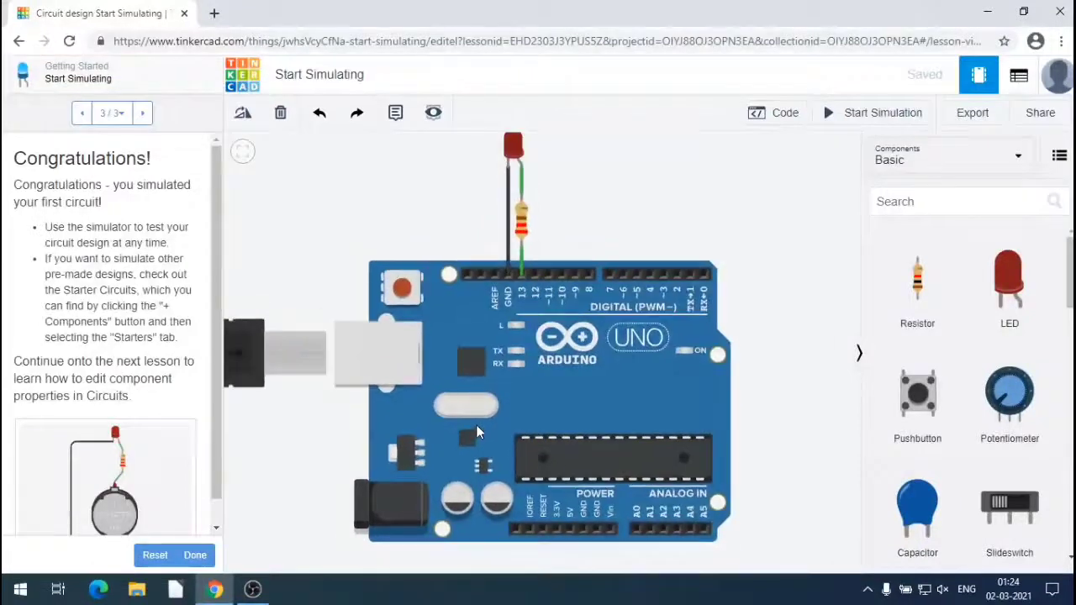
pyautogui.scroll(-1, 476, 424)
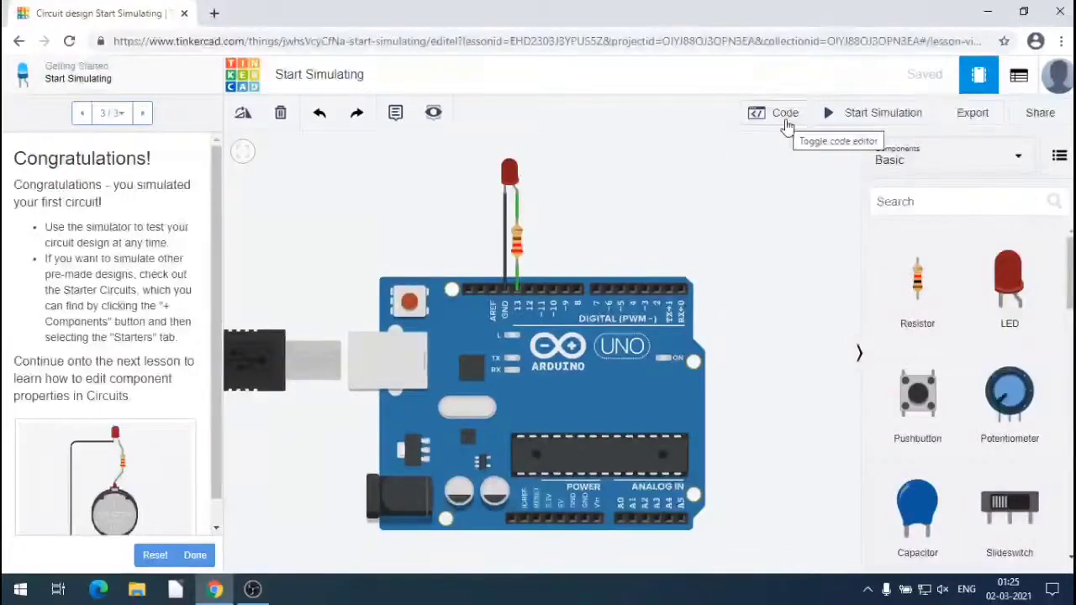
pyautogui.click(434, 117)
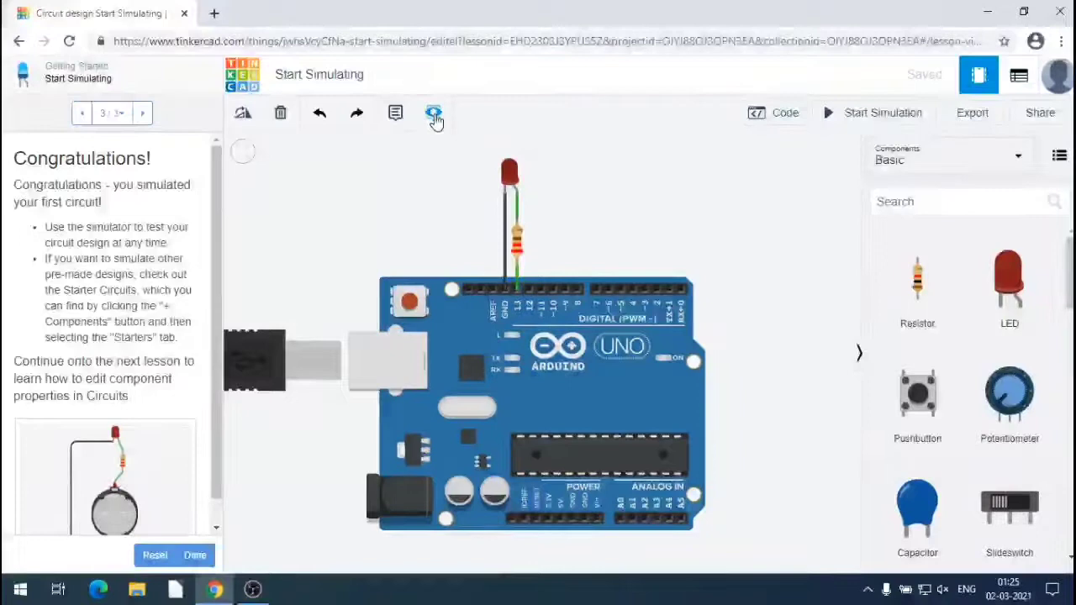
# Show notes again and place a new note over the Arduino's USB plug.
pyautogui.click(433, 118)
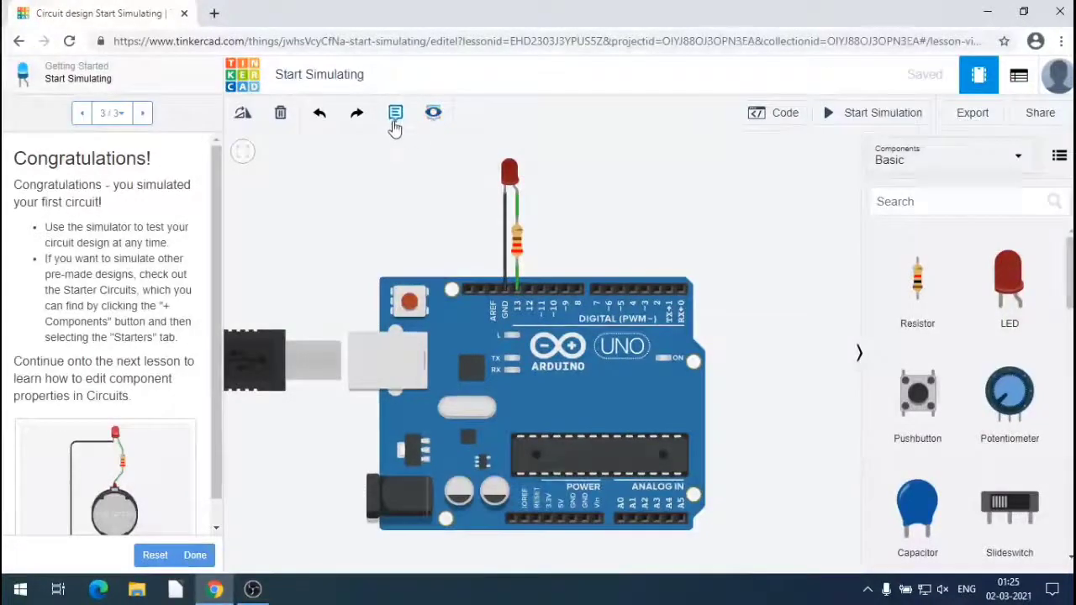
pyautogui.click(395, 118)
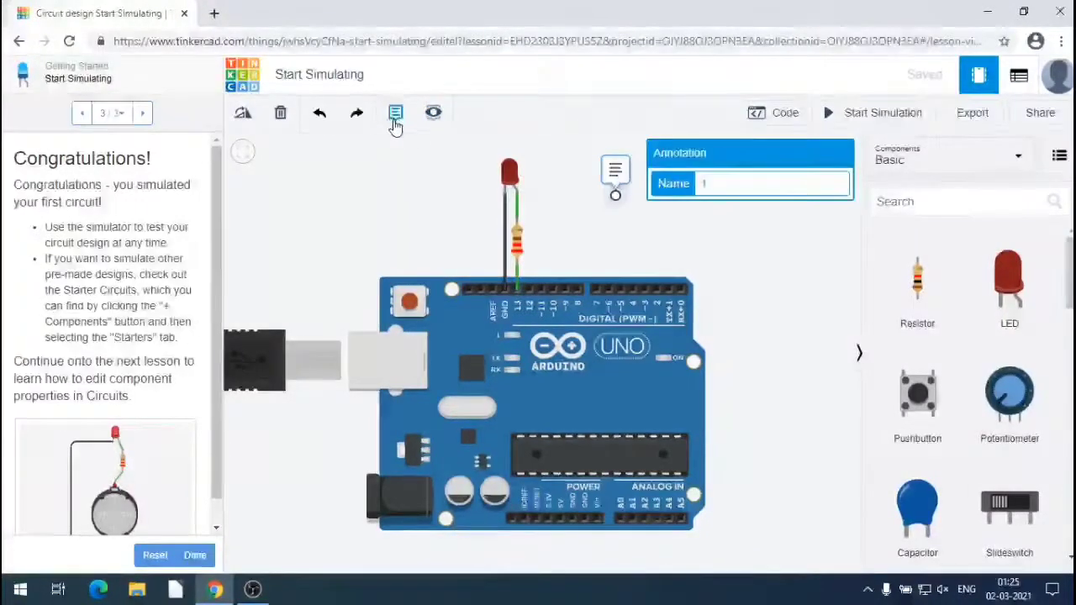
pyautogui.click(395, 118)
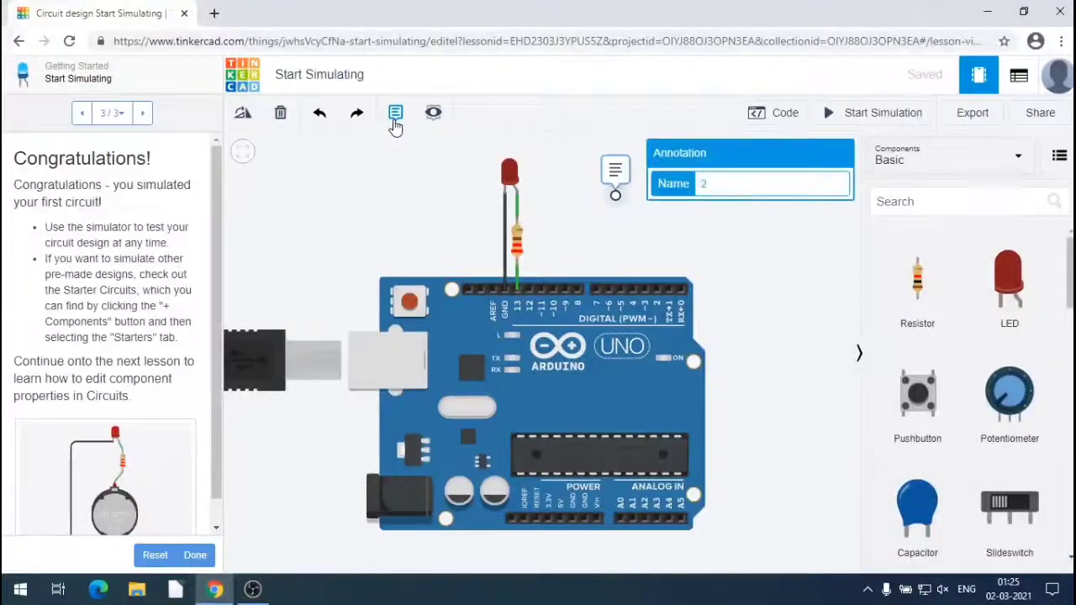
pyautogui.click(395, 117)
pyautogui.click(395, 117)
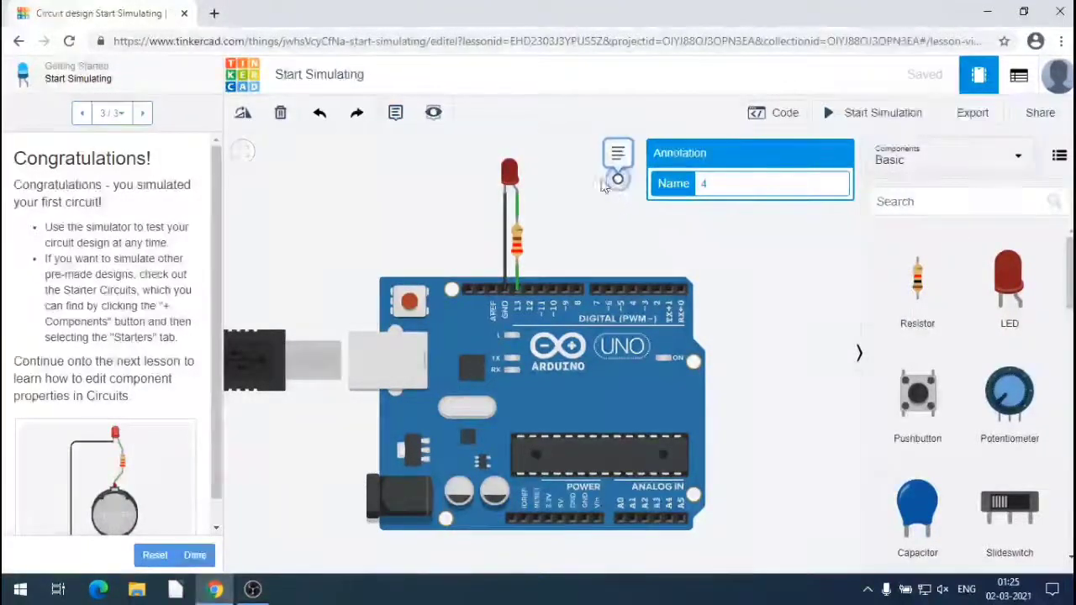
pyautogui.click(466, 266)
pyautogui.moveTo(467, 266)
pyautogui.mouseDown()
pyautogui.moveTo(361, 263)
pyautogui.moveTo(340, 242)
pyautogui.moveTo(256, 336)
pyautogui.moveTo(254, 328)
pyautogui.mouseUp()
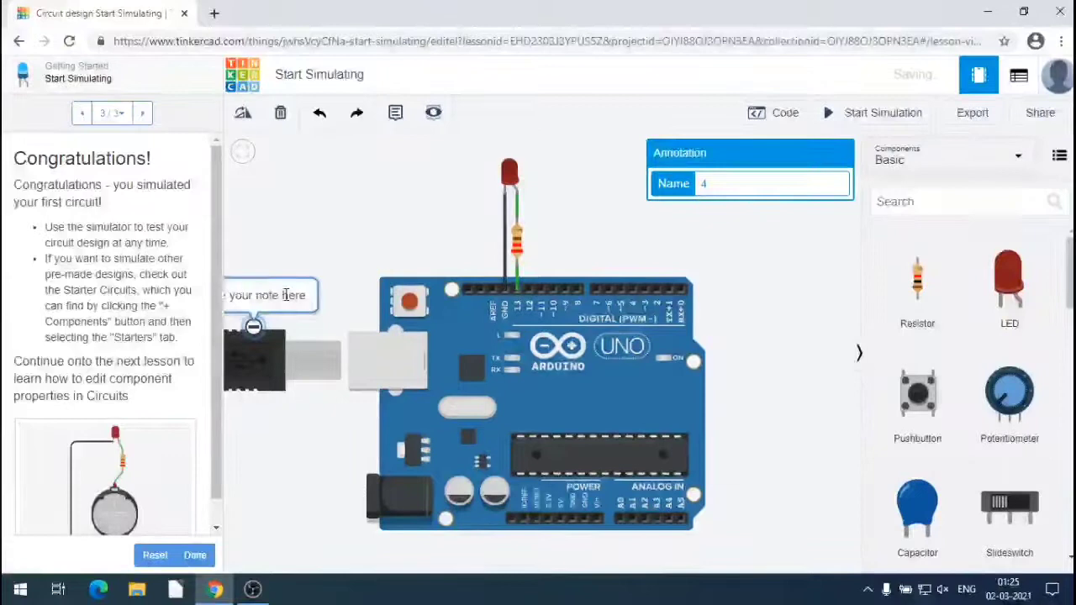
# Replace the note's placeholder text with 'USB'.
pyautogui.tripleClick(304, 295)
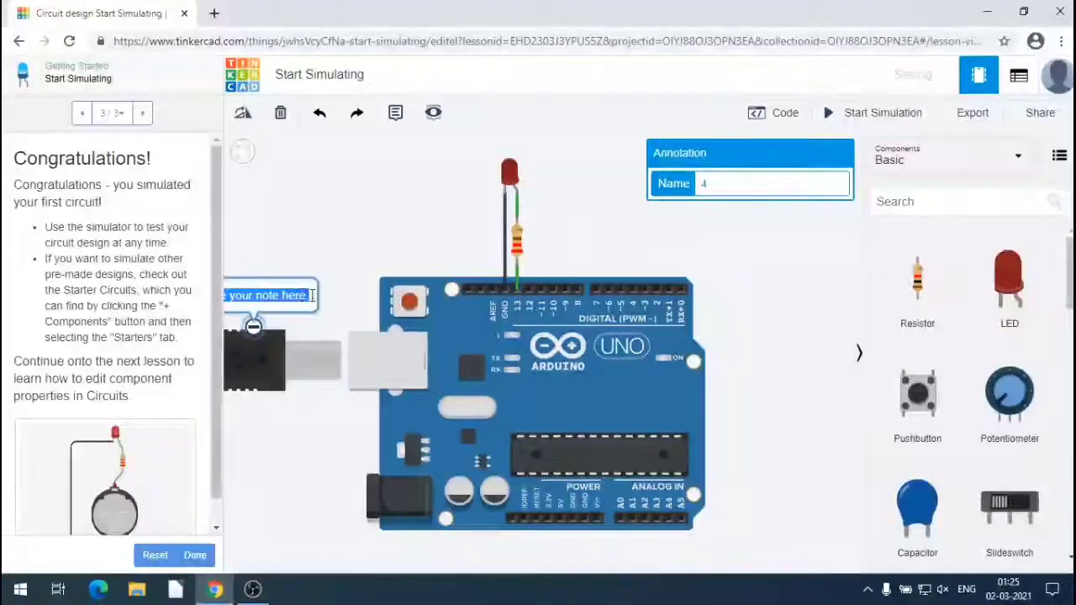
pyautogui.click(376, 258)
pyautogui.tripleClick(277, 295)
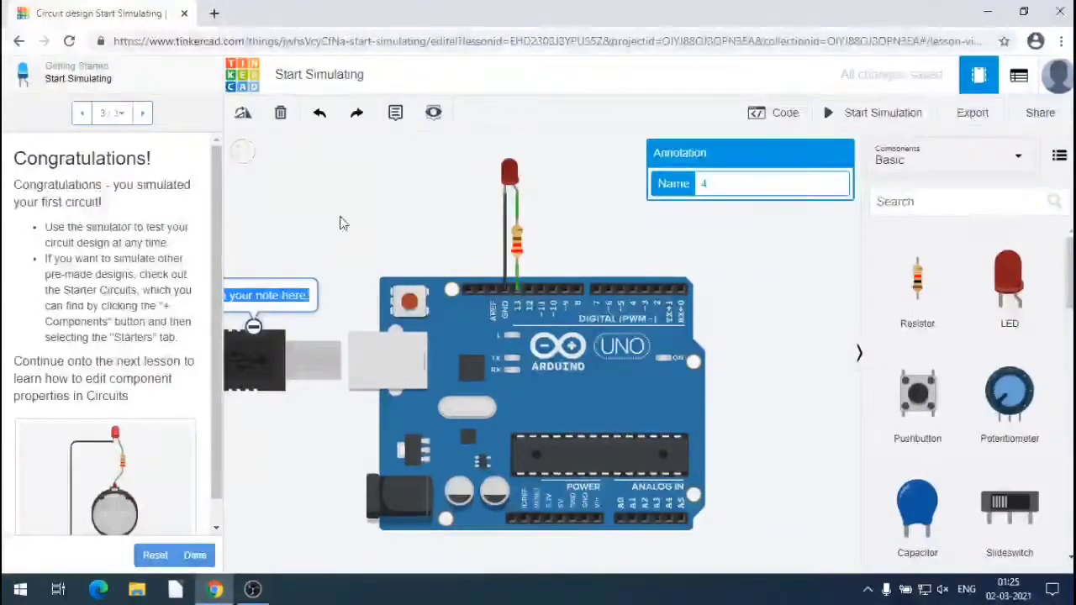
pyautogui.click(248, 242)
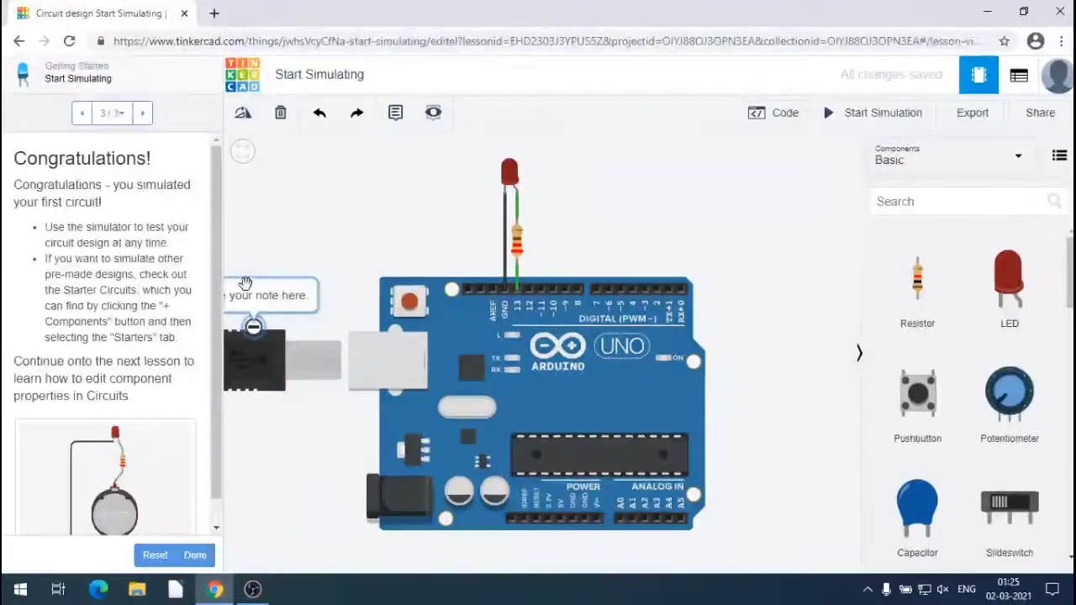
pyautogui.click(244, 286)
pyautogui.click(244, 286)
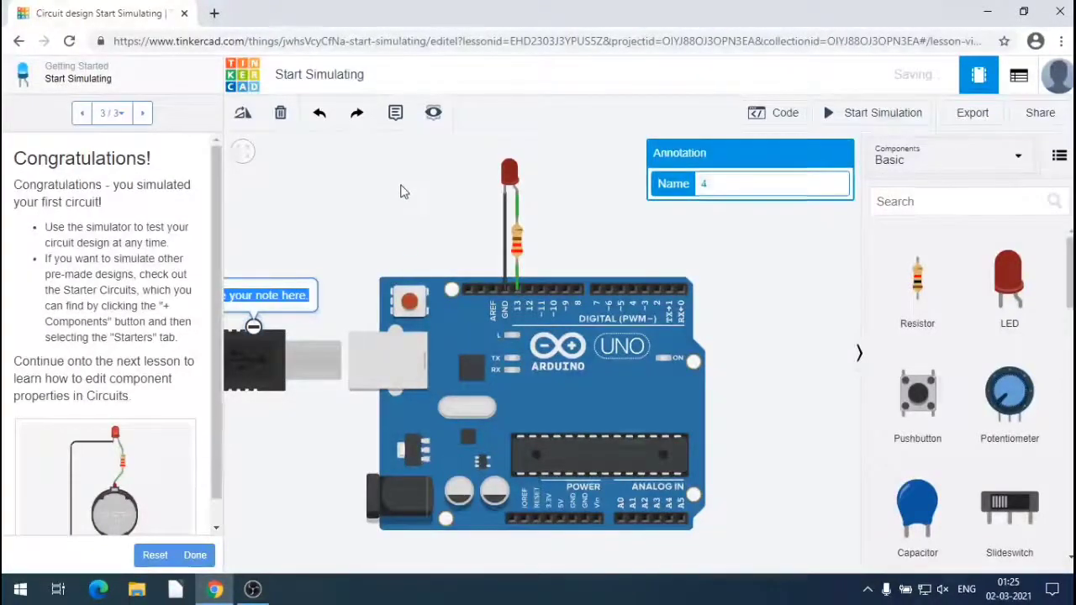
pyautogui.write('U')
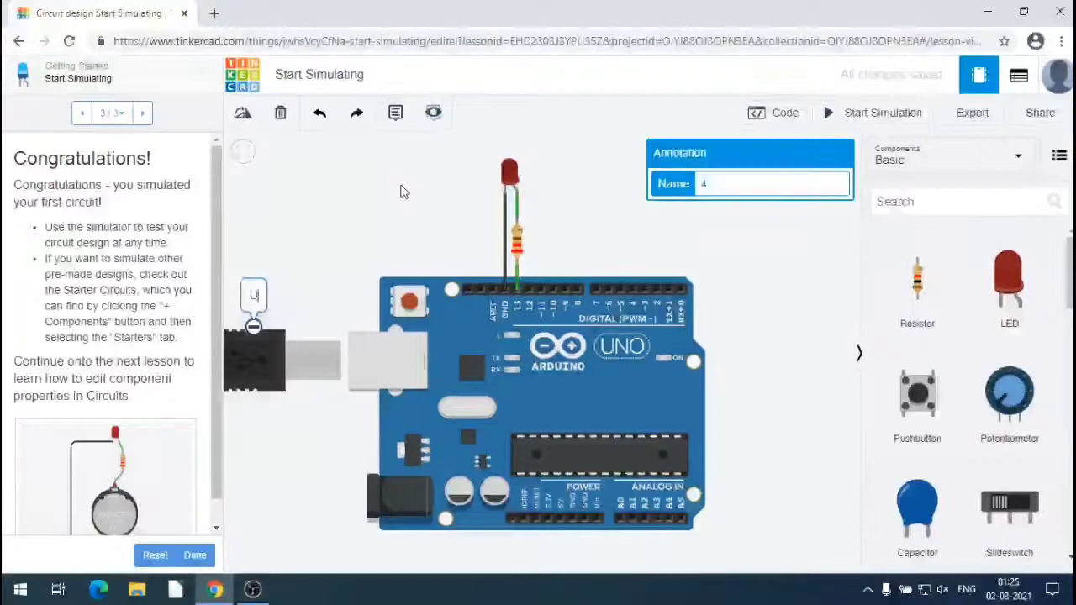
pyautogui.write('SB')
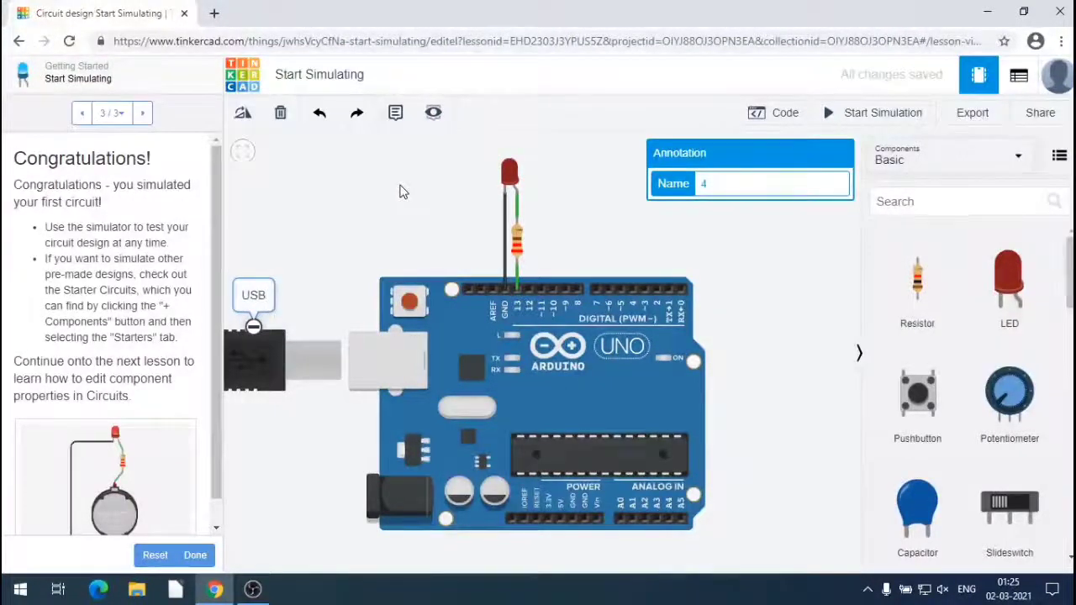
pyautogui.click(263, 256)
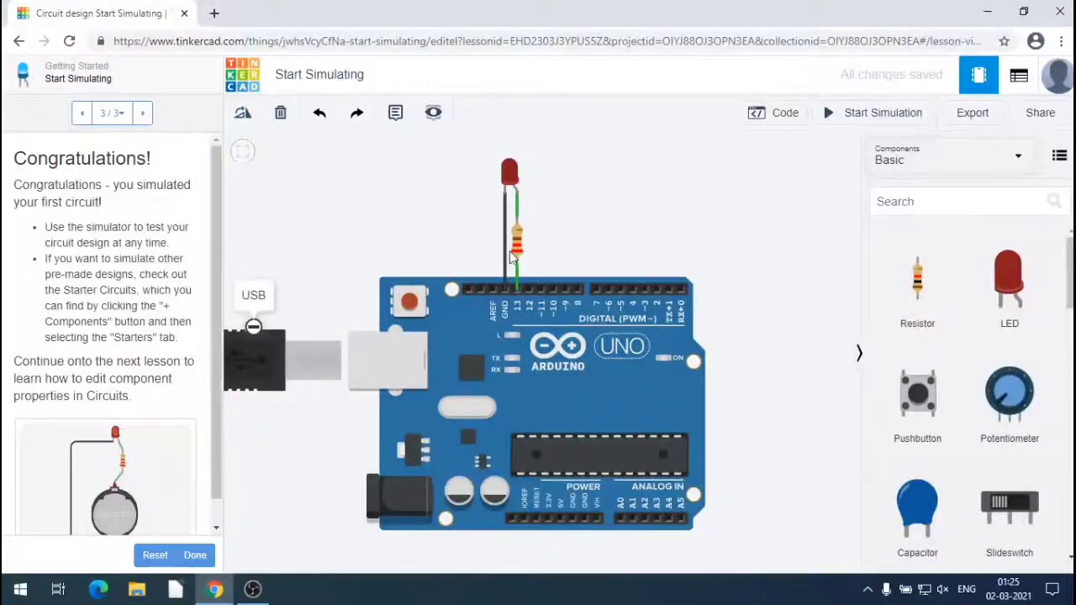
# Open the Blocks code editor and look over the loop's blocks.
pyautogui.click(763, 122)
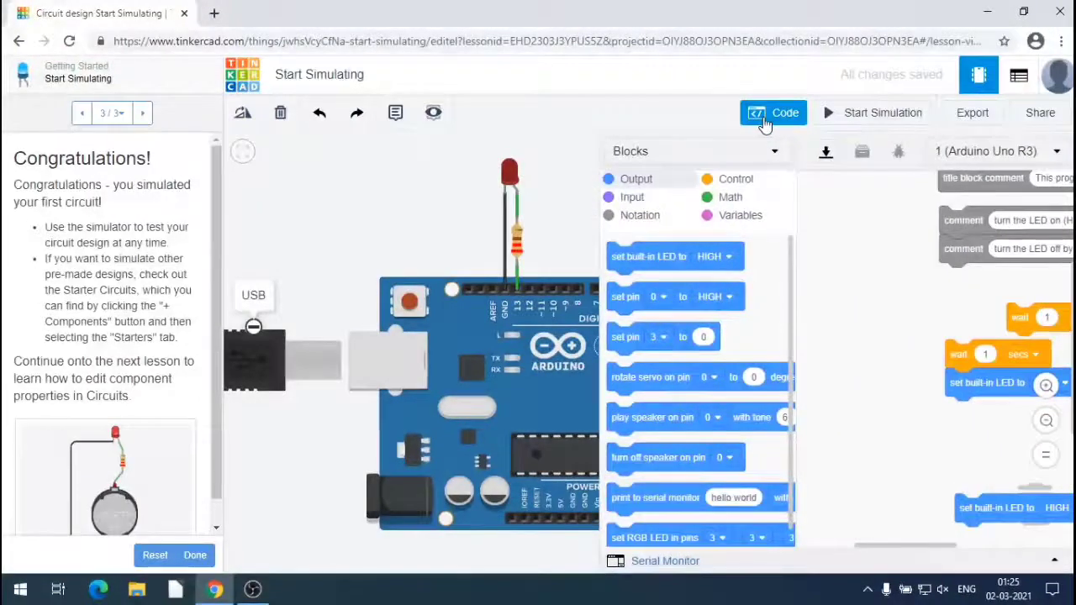
pyautogui.click(763, 121)
pyautogui.click(763, 122)
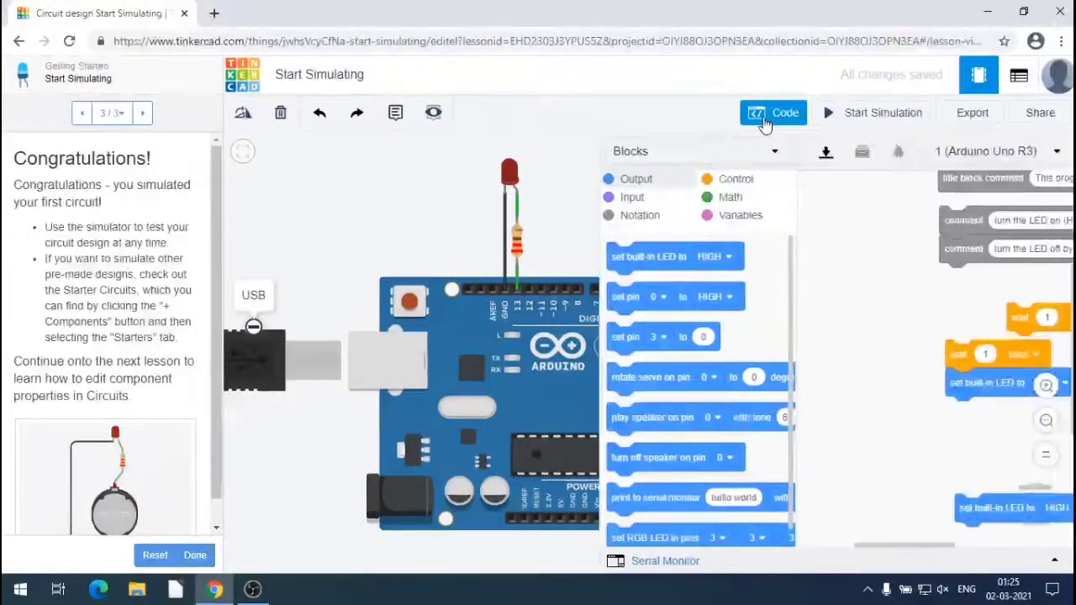
pyautogui.click(765, 122)
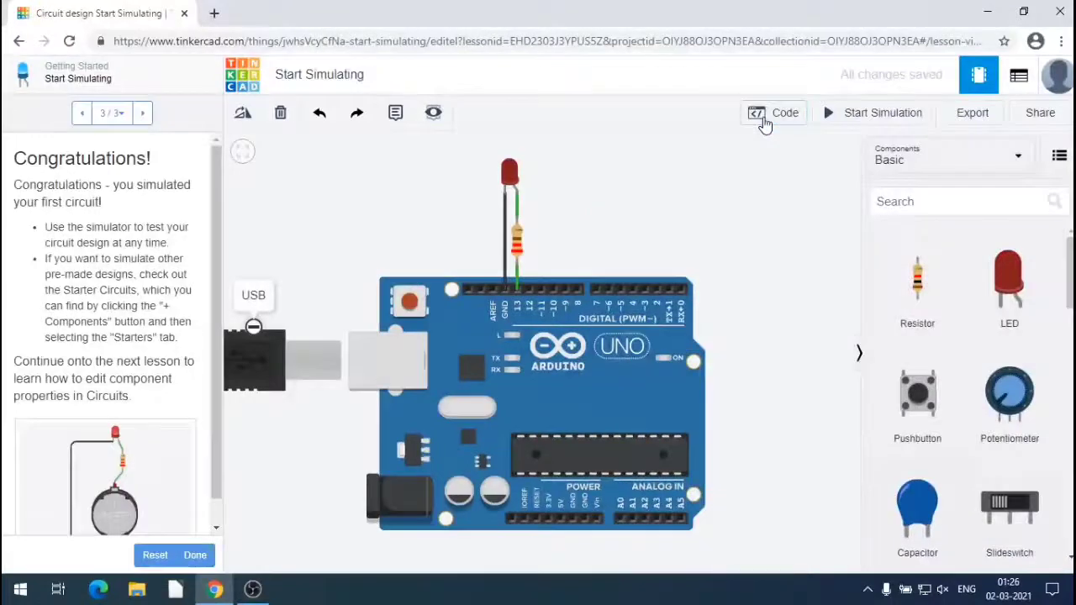
pyautogui.click(765, 122)
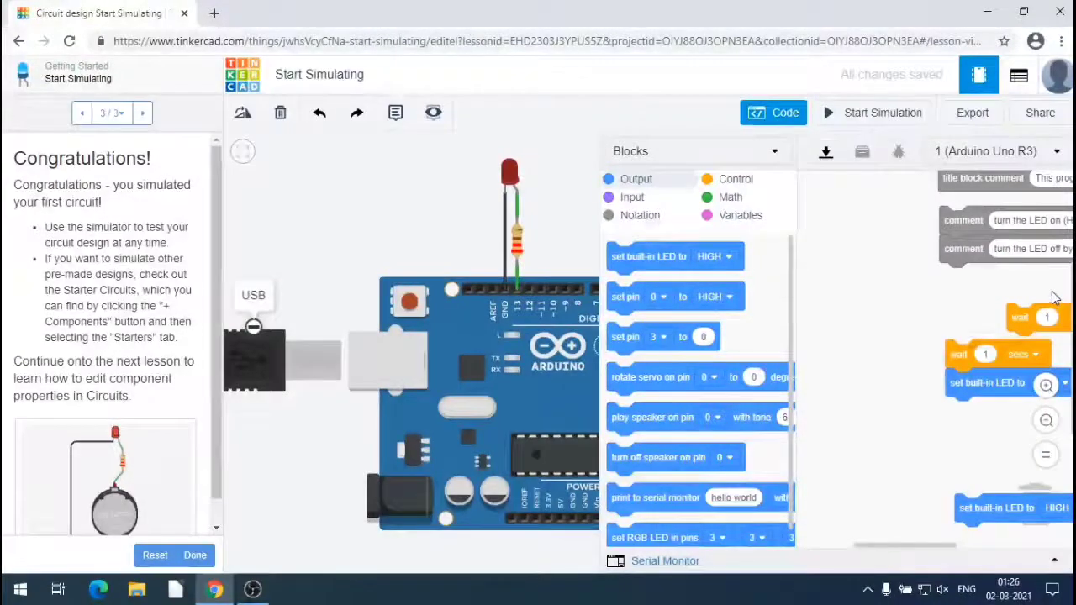
pyautogui.scroll(-3, 1055, 298)
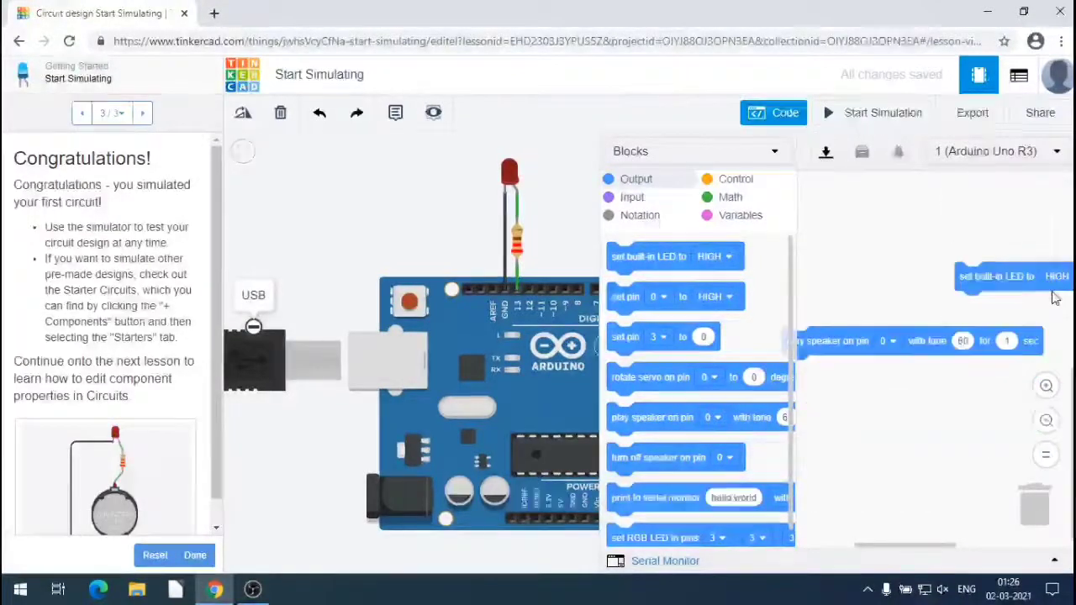
pyautogui.scroll(3, 1055, 299)
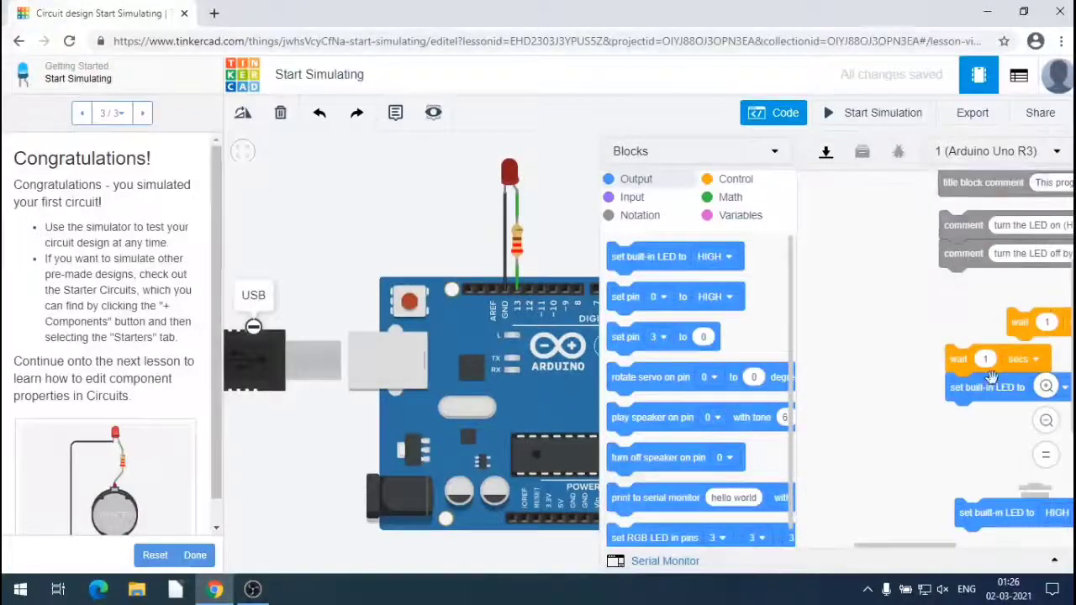
# Reorder the set built-in LED and wait 1 blocks in the loop, then close the editor.
pyautogui.moveTo(1015, 325); pyautogui.dragTo(909, 427)
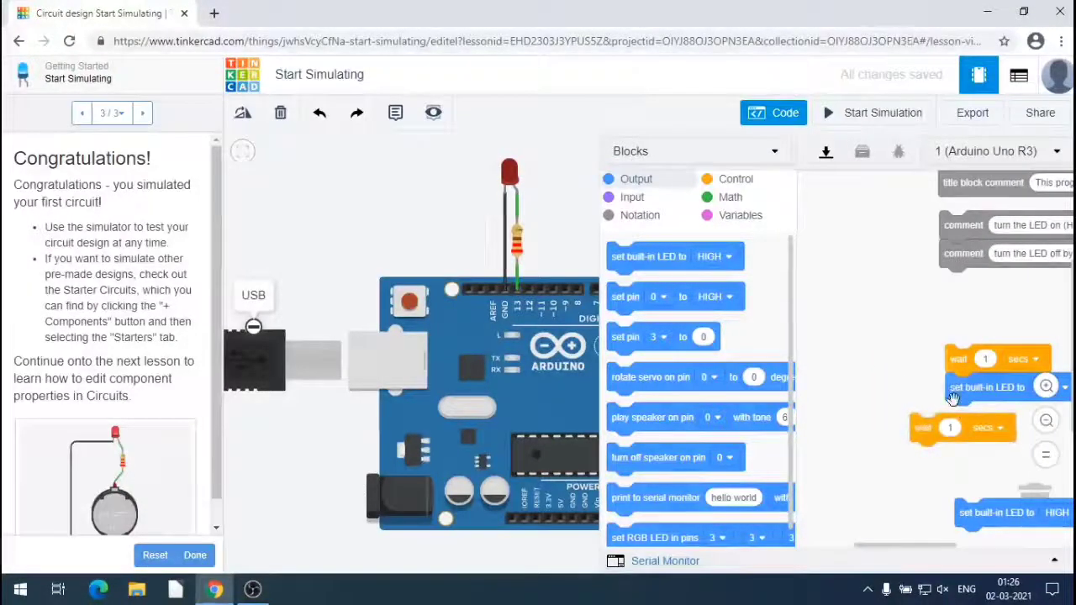
pyautogui.moveTo(952, 397); pyautogui.dragTo(944, 327)
pyautogui.moveTo(971, 507); pyautogui.dragTo(911, 364)
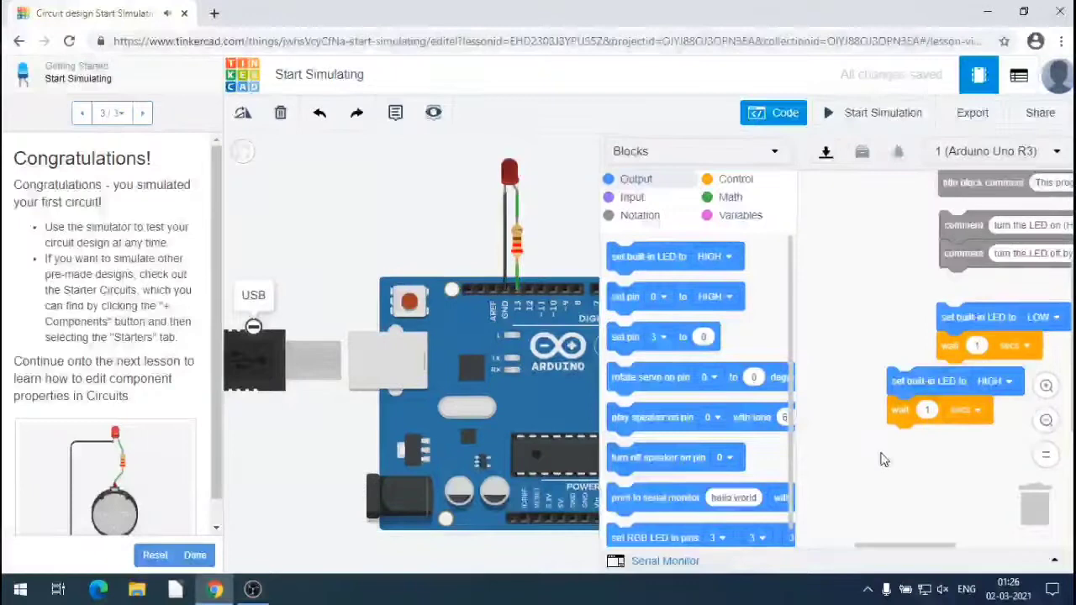
pyautogui.click(778, 116)
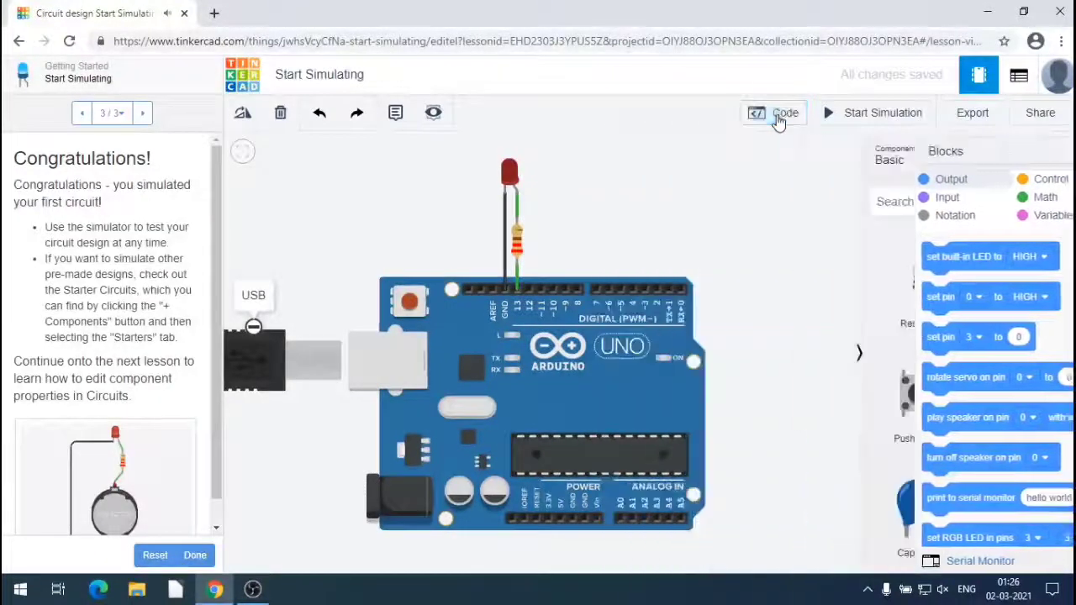
# Run the simulation, zoom in to watch the LED blink, then stop it and recenter the board.
pyautogui.click(832, 116)
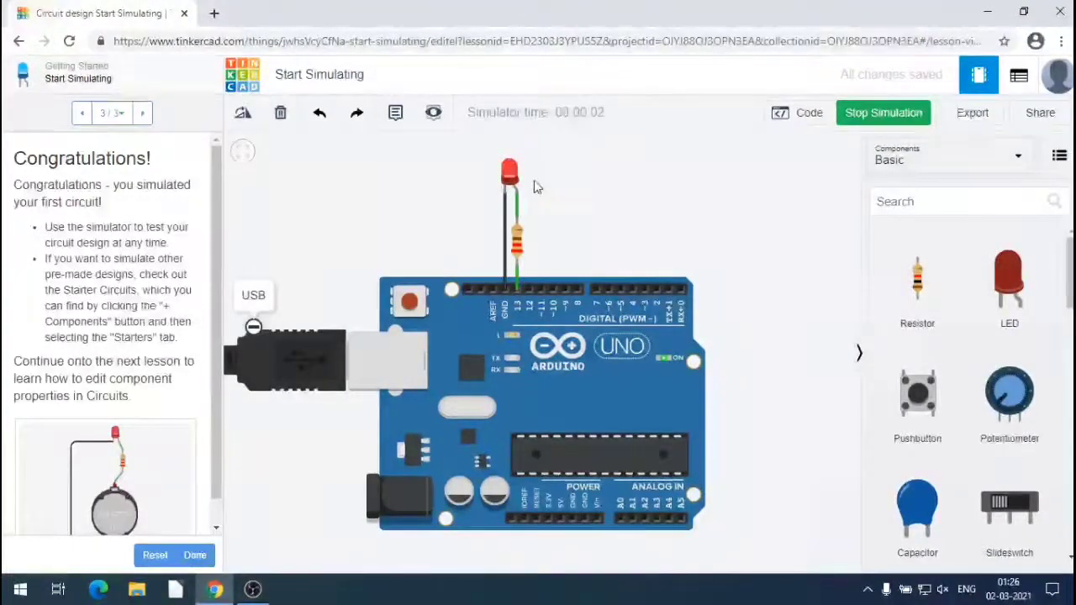
pyautogui.scroll(3, 532, 187)
pyautogui.scroll(5, 532, 186)
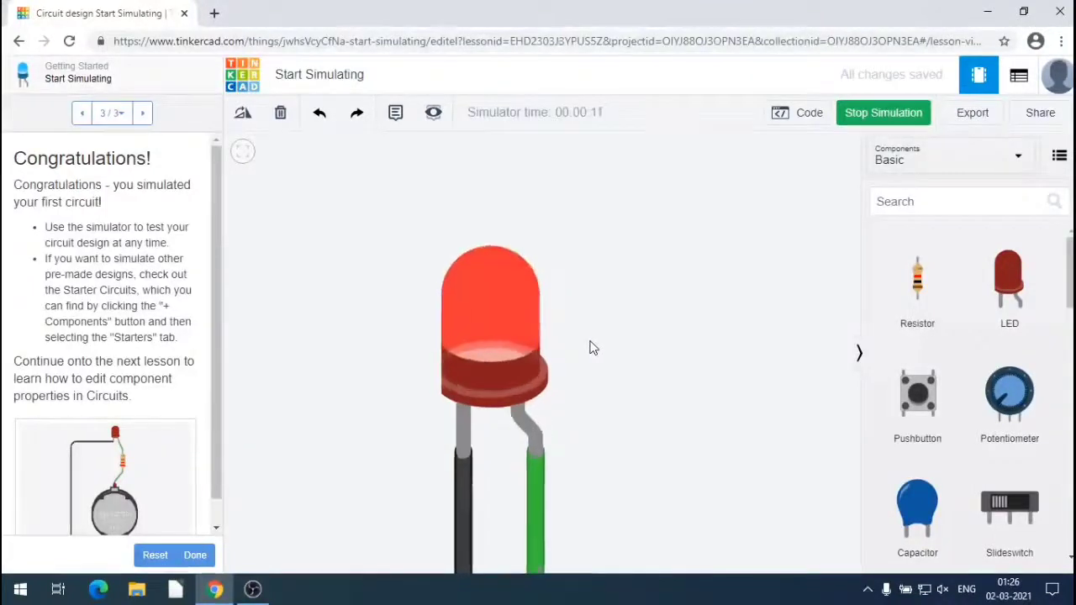
pyautogui.scroll(1, 599, 353)
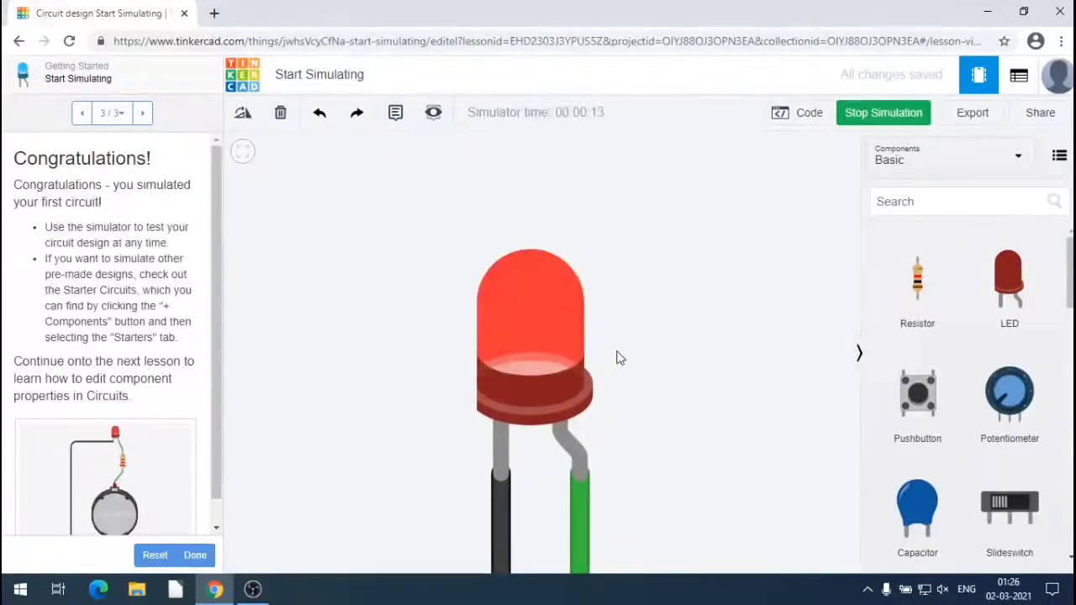
pyautogui.scroll(-5, 616, 357)
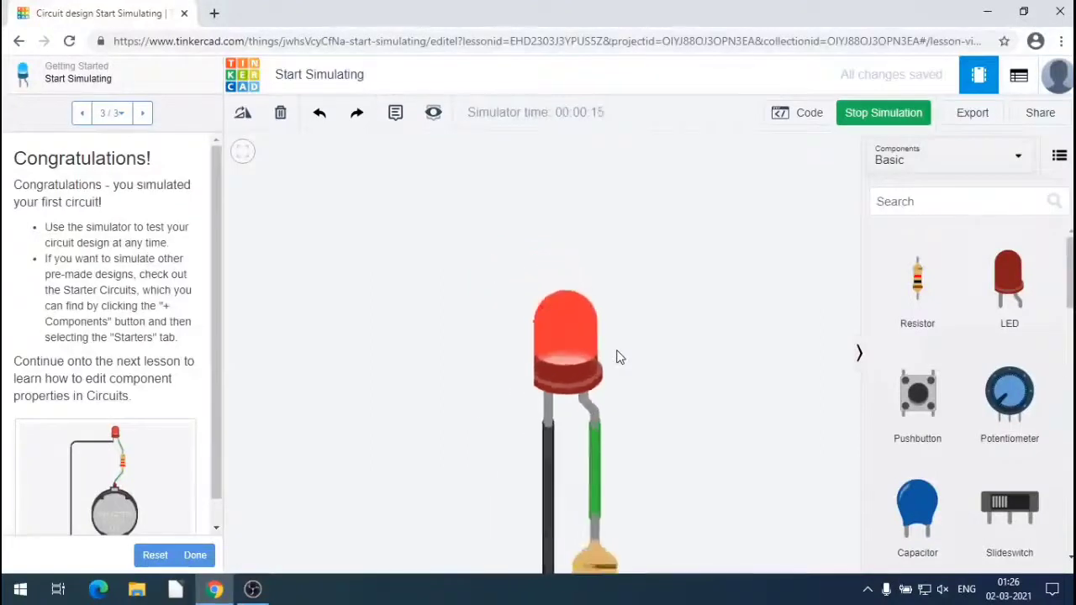
pyautogui.scroll(-5, 621, 269)
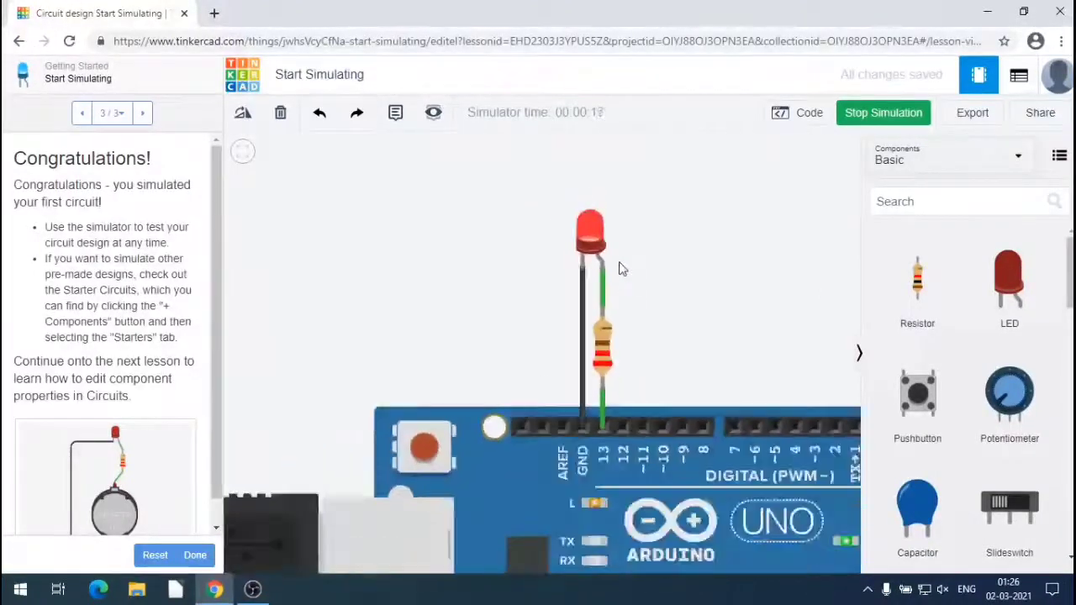
pyautogui.scroll(-3, 624, 275)
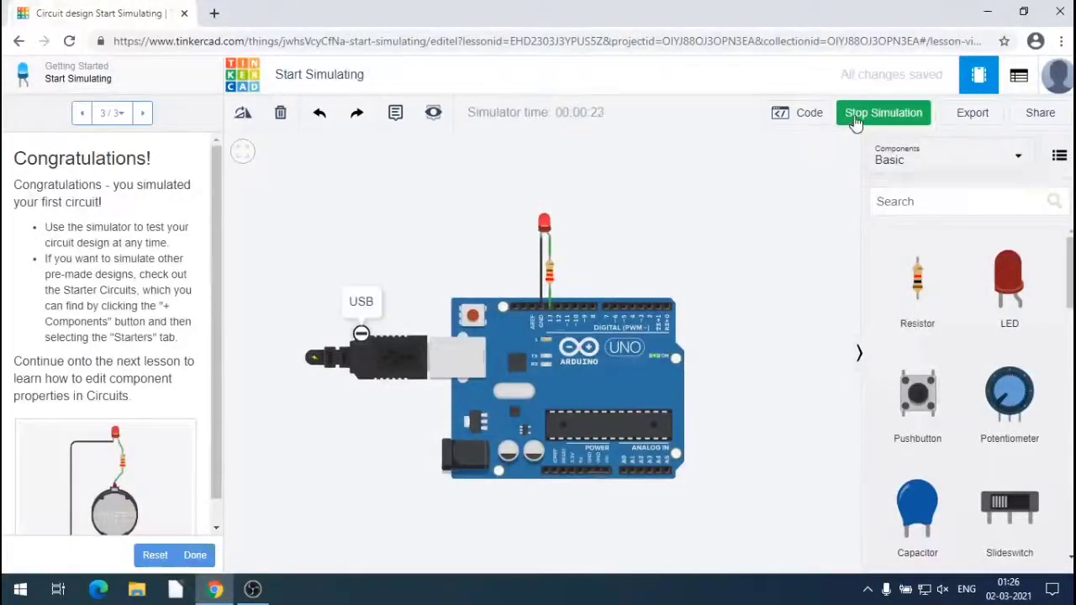
pyautogui.scroll(5, 580, 271)
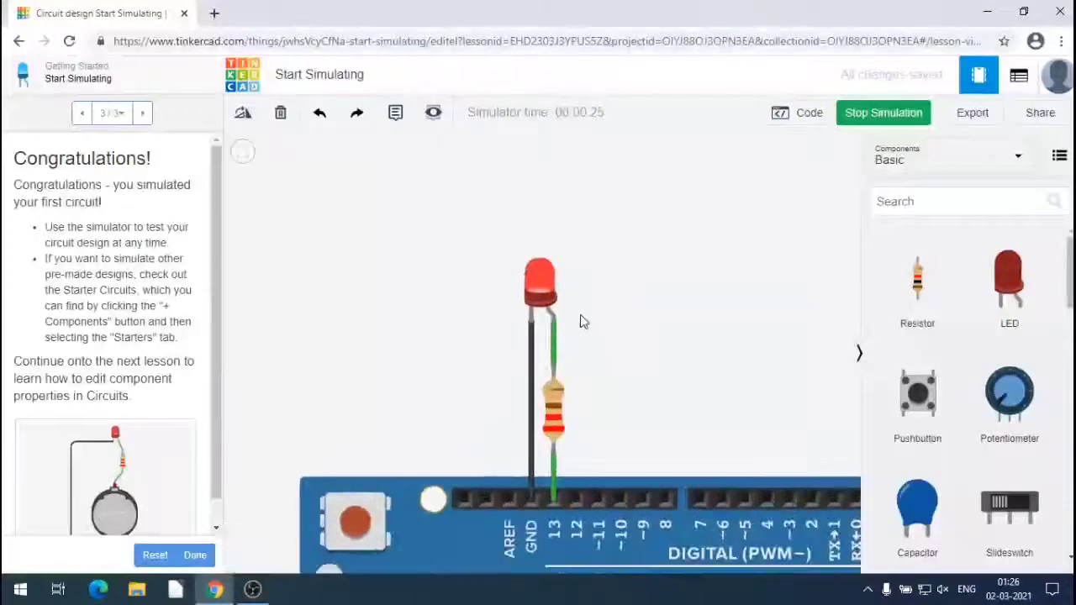
pyautogui.click(861, 118)
pyautogui.scroll(-5, 608, 377)
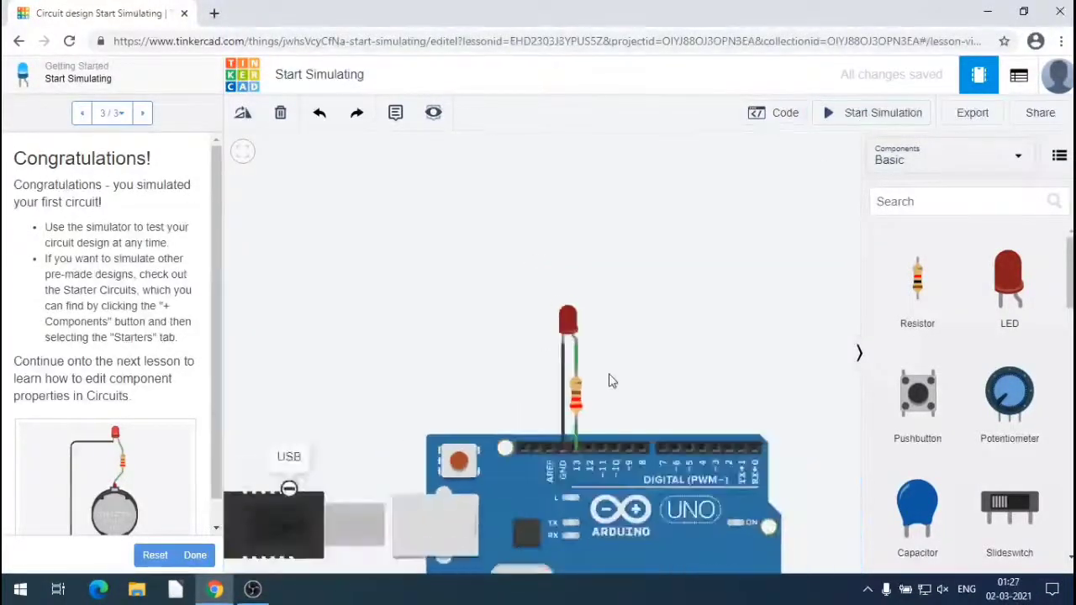
pyautogui.moveTo(630, 430); pyautogui.dragTo(635, 294, button='middle')
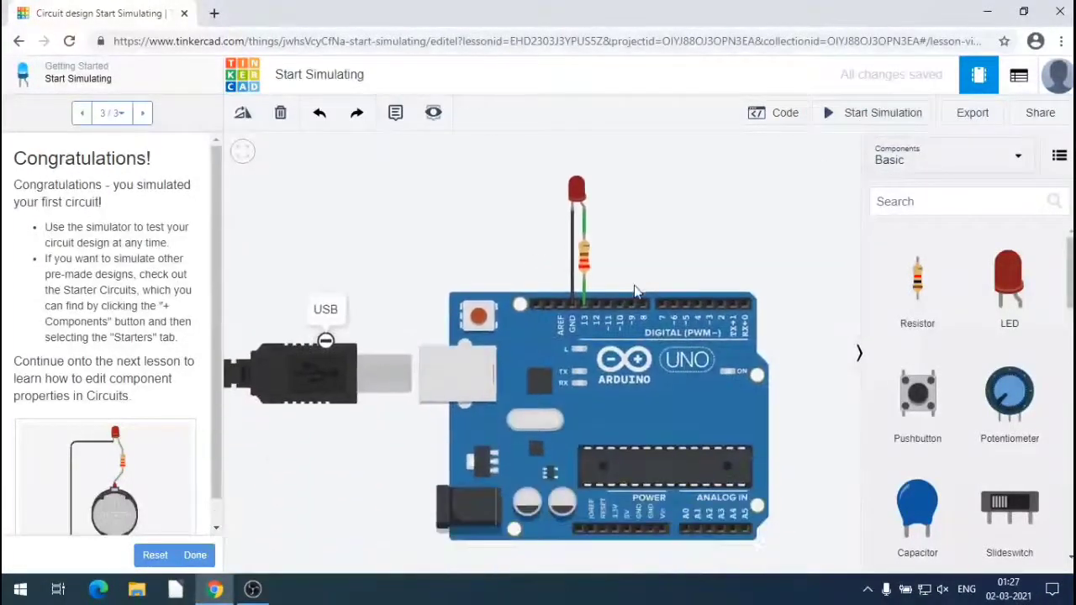
pyautogui.click(971, 118)
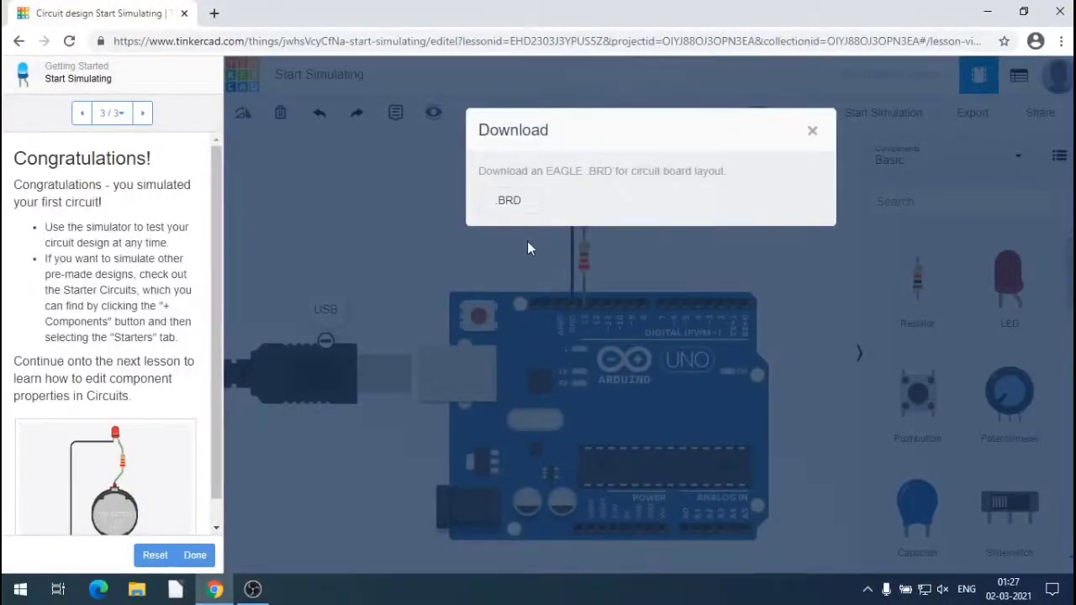
pyautogui.click(506, 203)
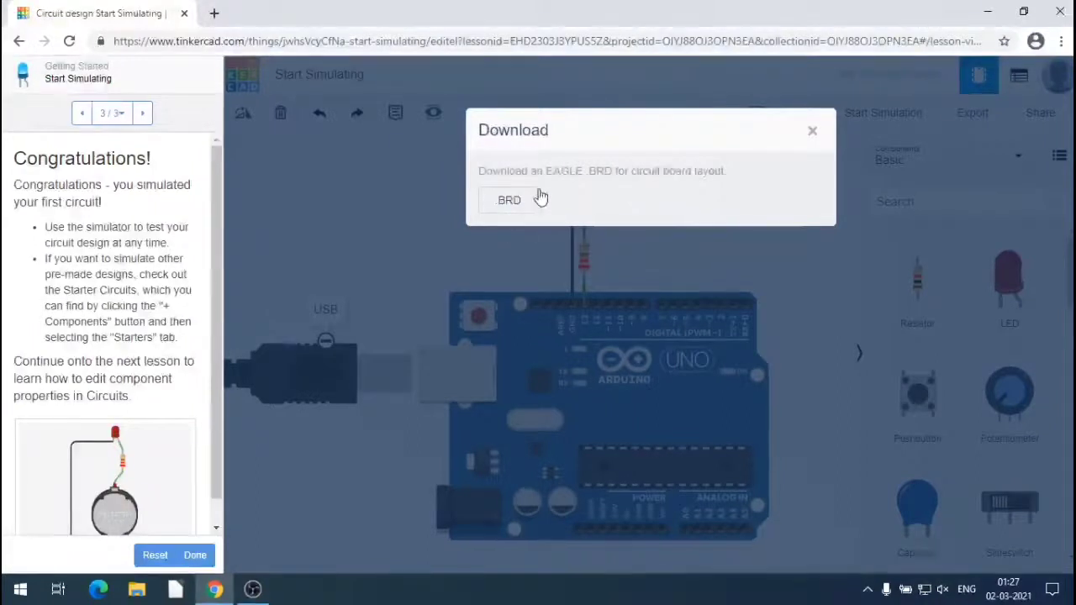
pyautogui.click(812, 132)
pyautogui.click(1037, 122)
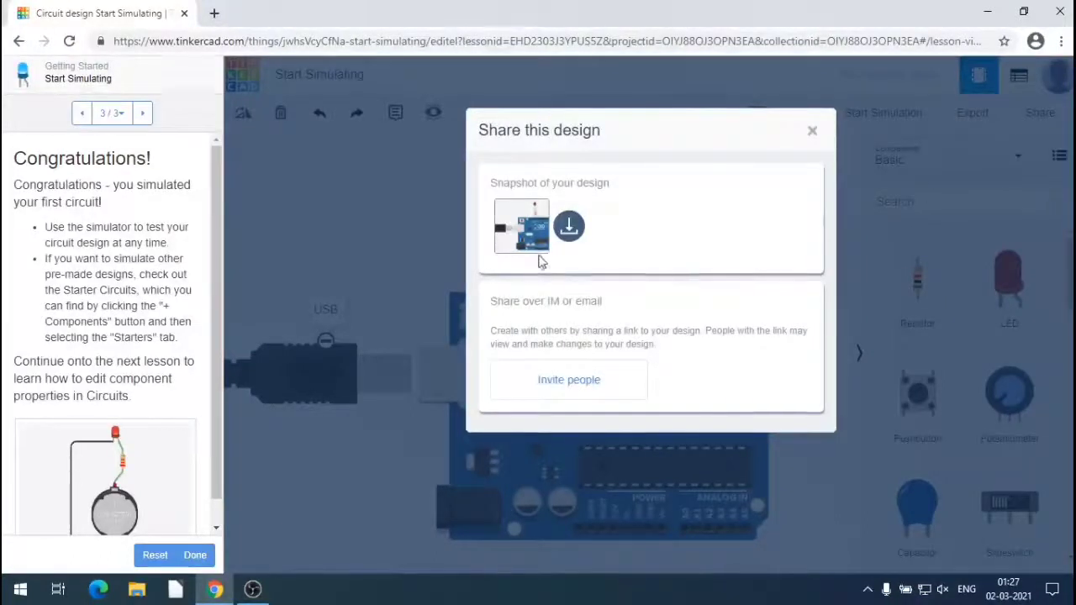
pyautogui.click(813, 135)
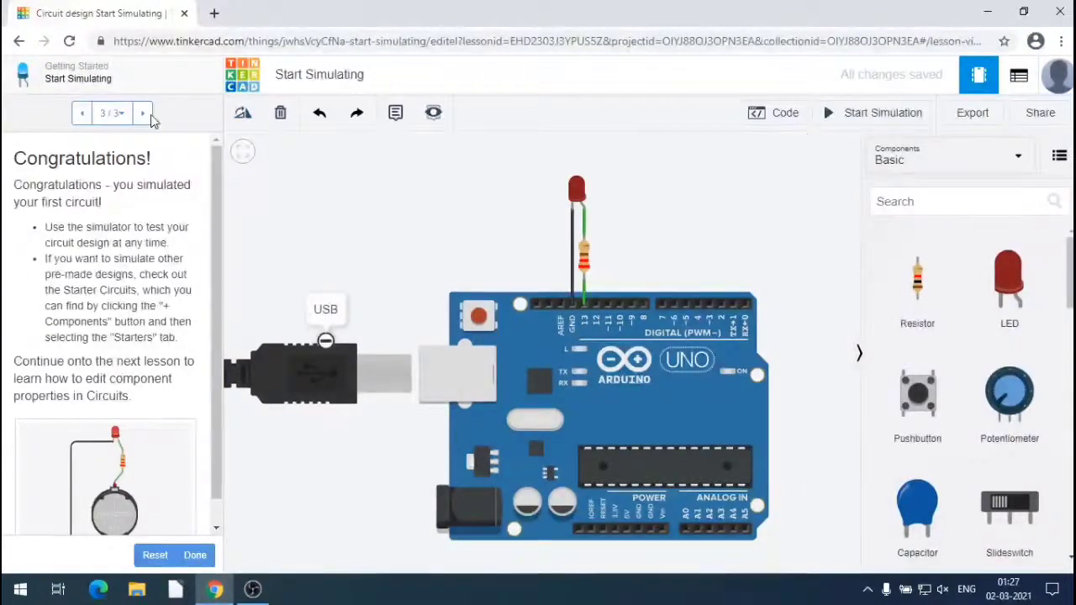
# Choose Exit Lesson from the 3/3 lesson step dropdown.
pyautogui.click(118, 113)
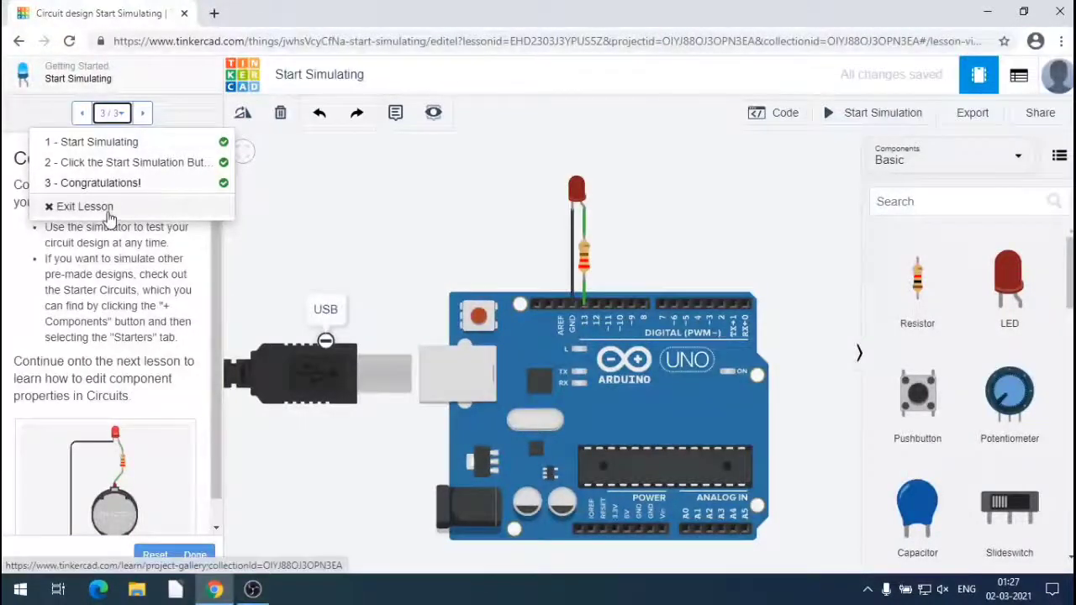
pyautogui.click(84, 207)
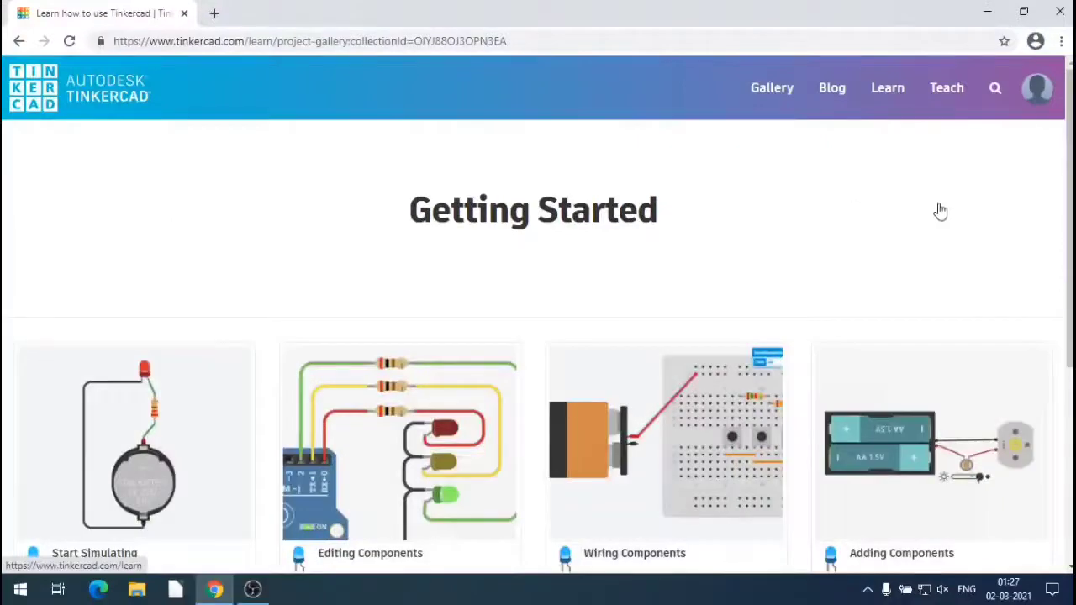
pyautogui.scroll(-2, 943, 210)
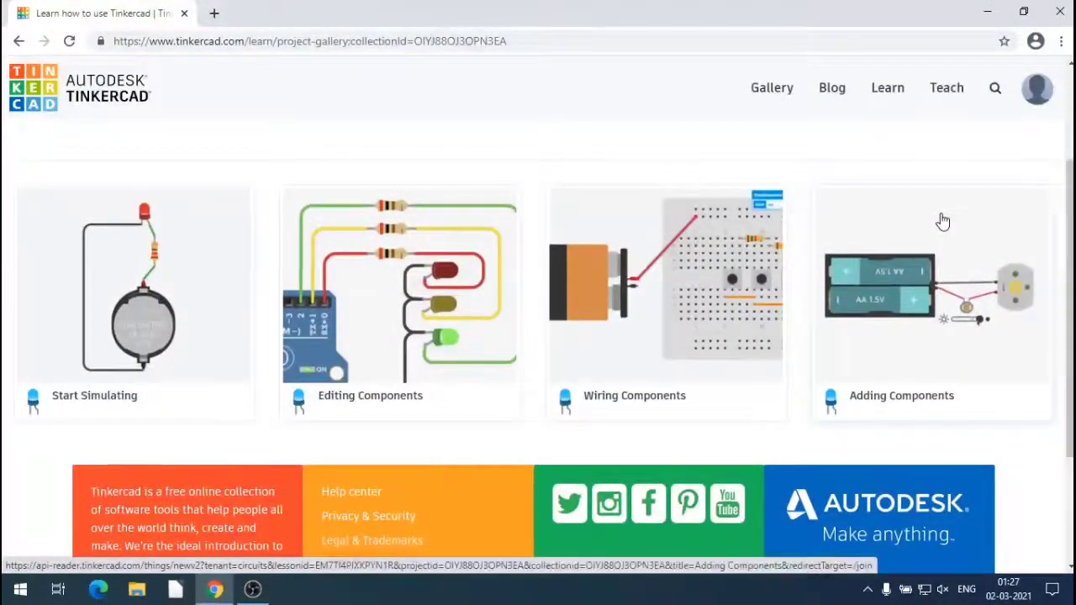
pyautogui.scroll(-2, 942, 220)
pyautogui.scroll(4, 942, 216)
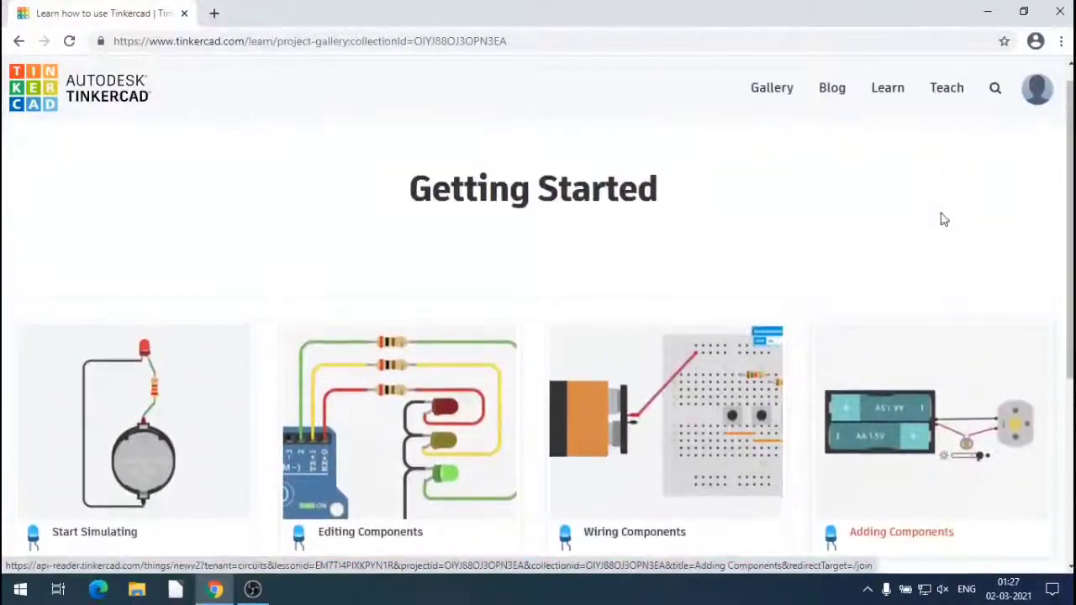
pyautogui.scroll(-4, 942, 219)
pyautogui.scroll(4, 942, 218)
pyautogui.scroll(1, 940, 219)
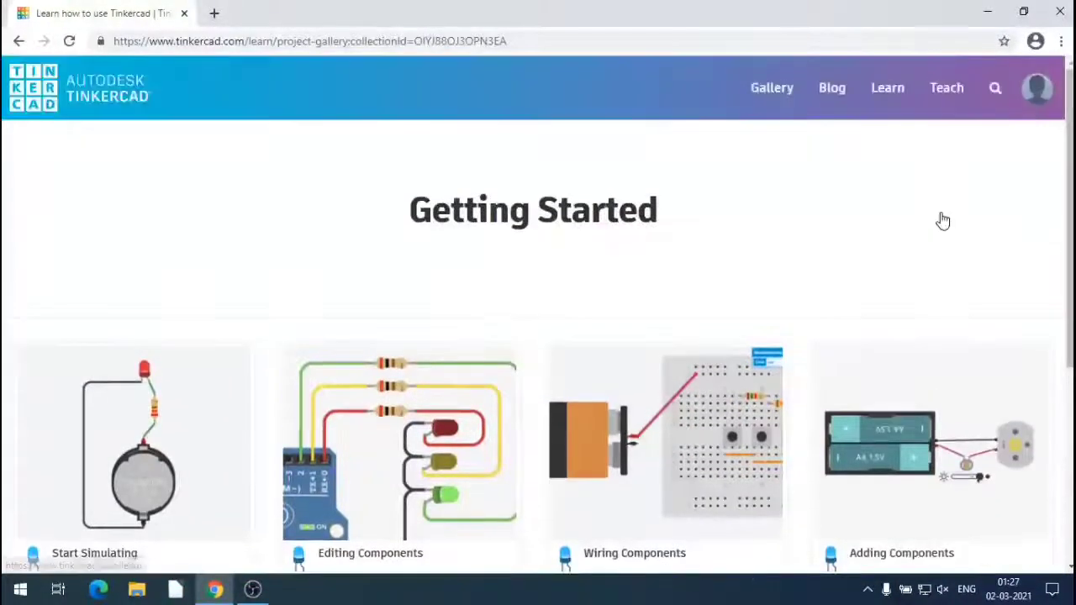
pyautogui.scroll(-1, 942, 220)
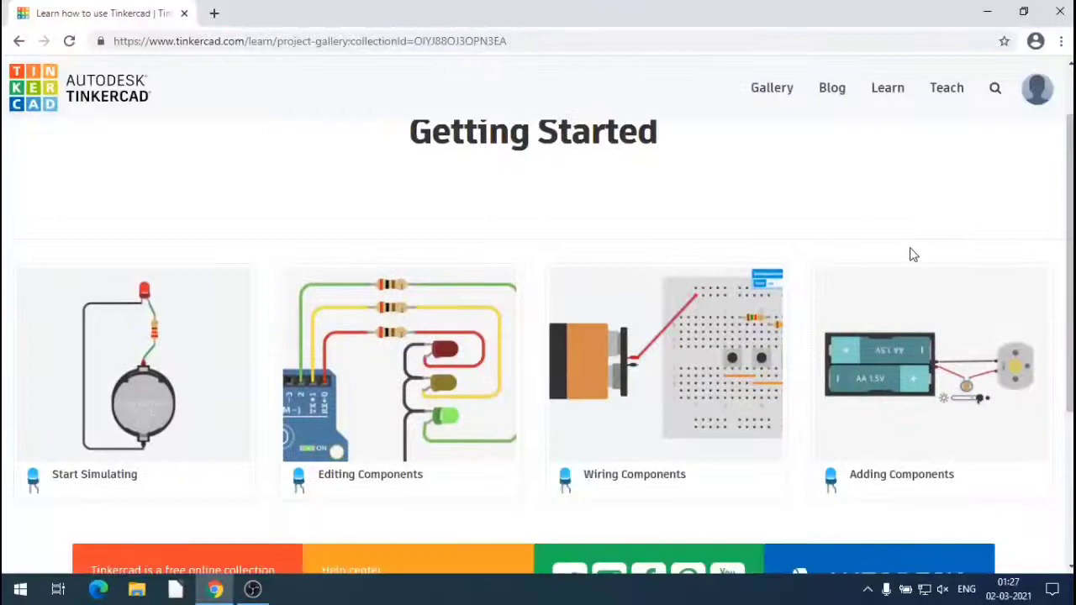